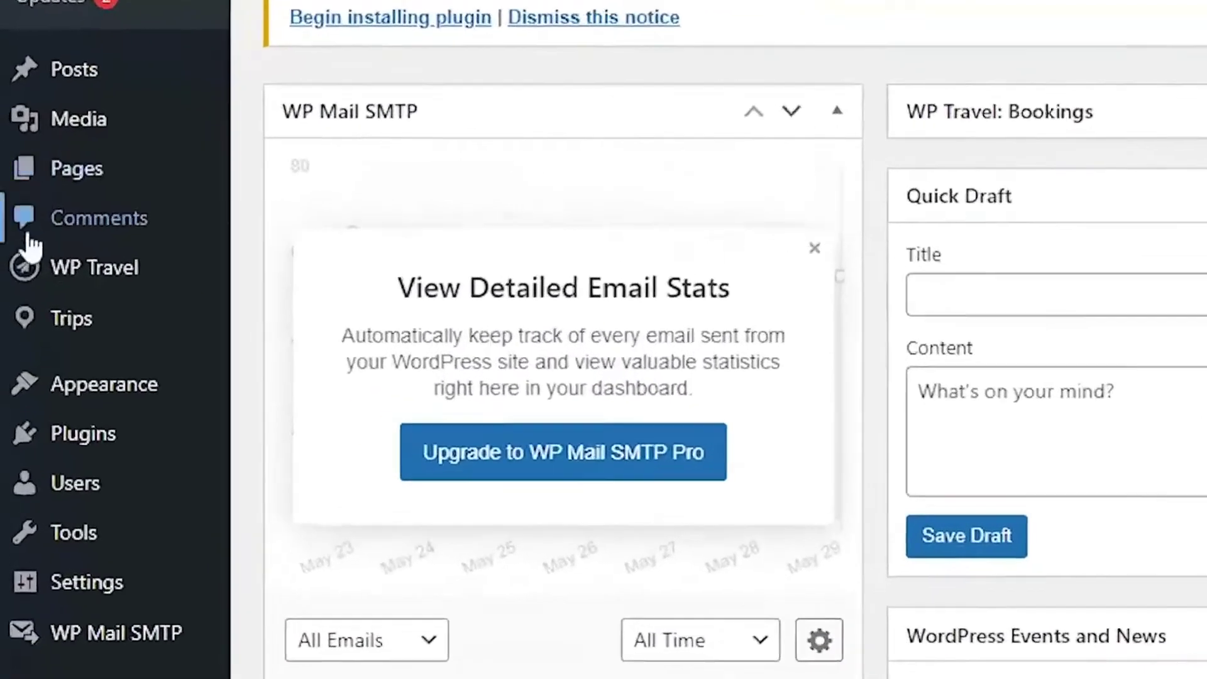
- Open WP Travel's general settings and review the map provider choices and the Google Map API key and zoom level options
mouse_move(27, 203)
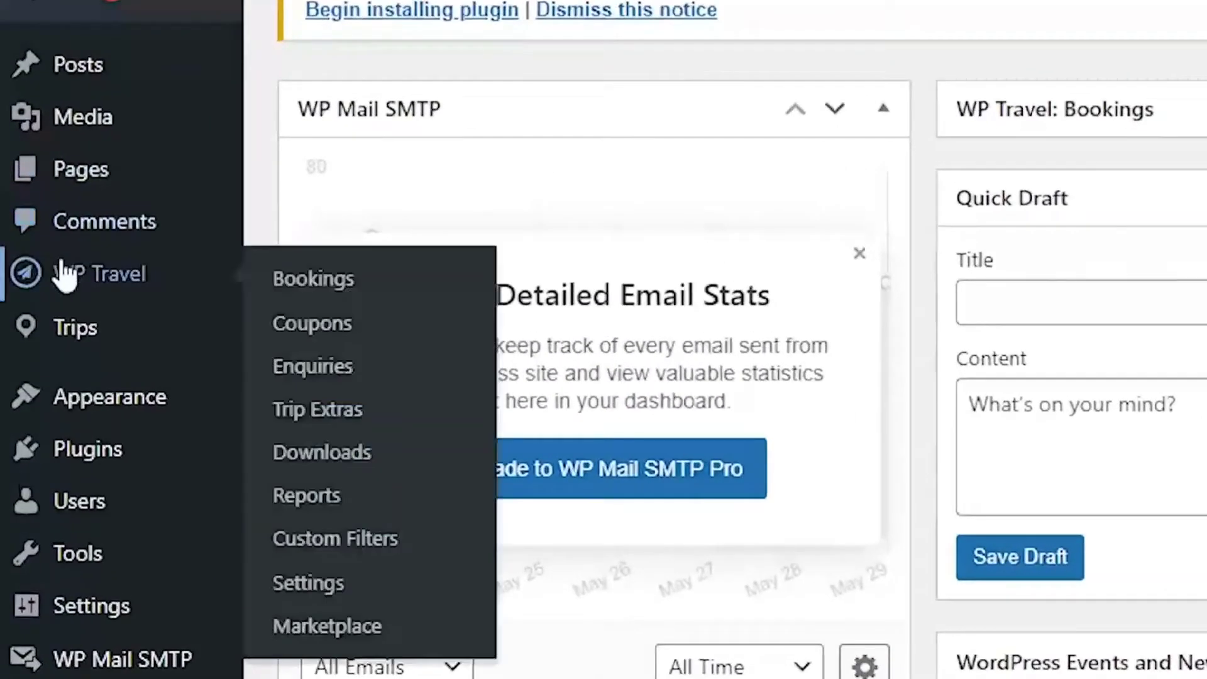
click(324, 588)
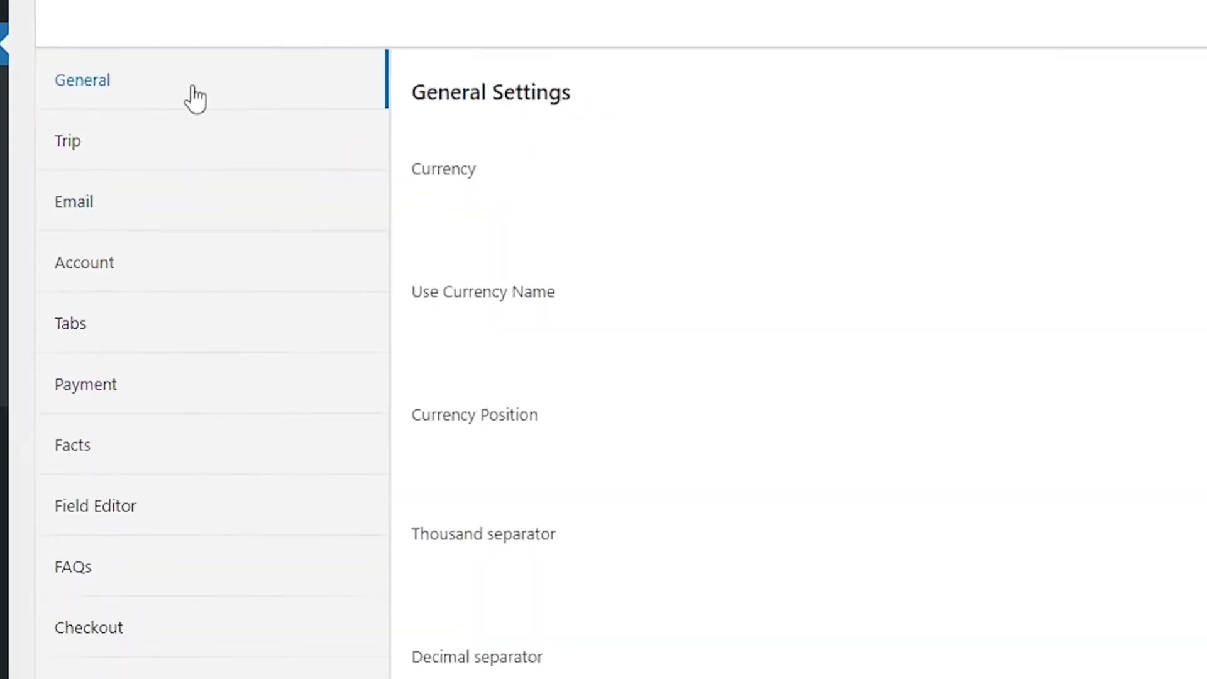
scroll(1164, 261, down, 4)
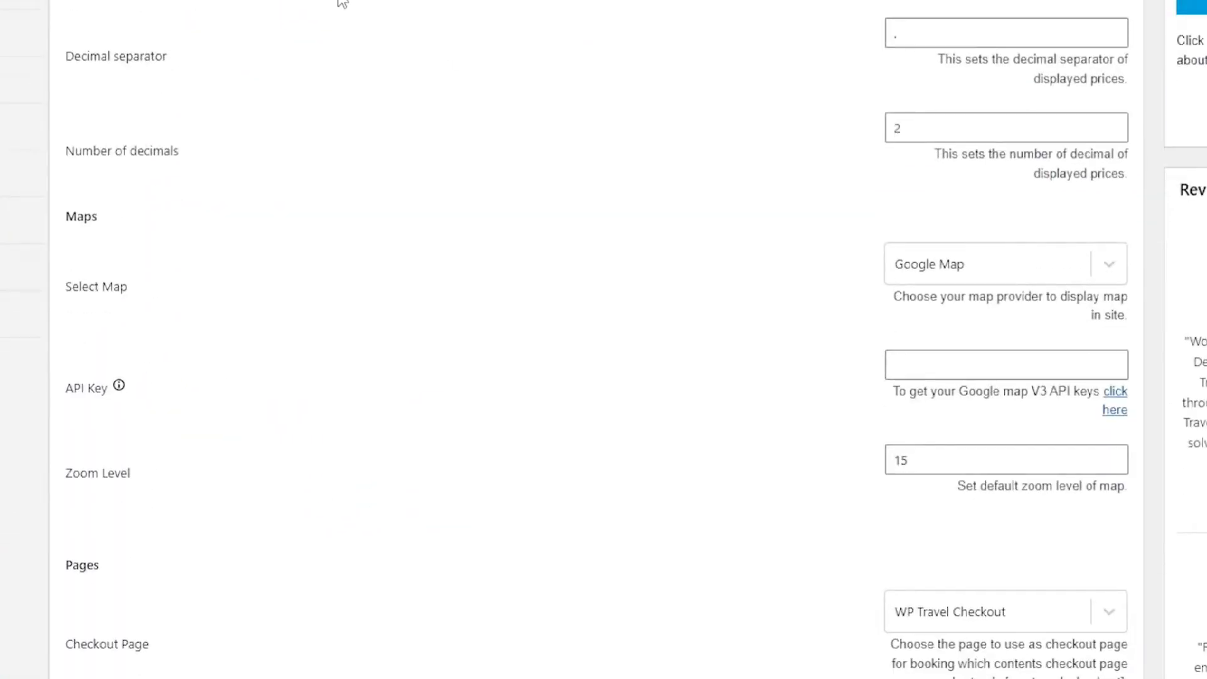
scroll(242, 54, down, 3)
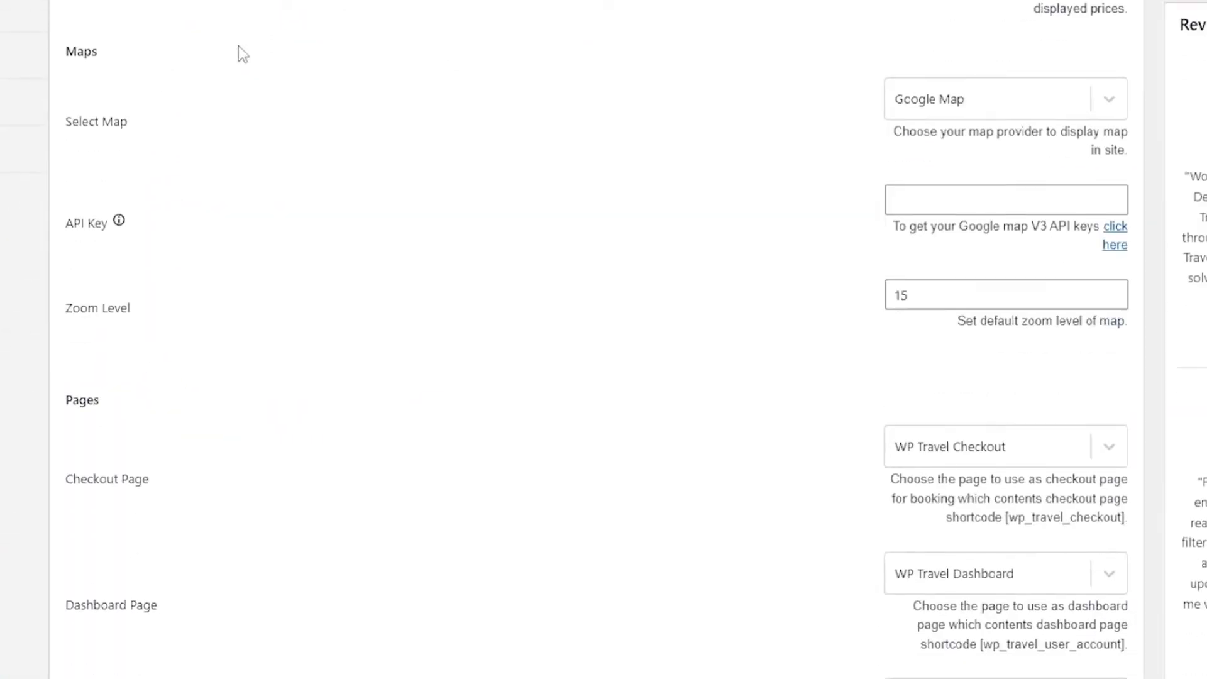
click(1111, 110)
click(1114, 111)
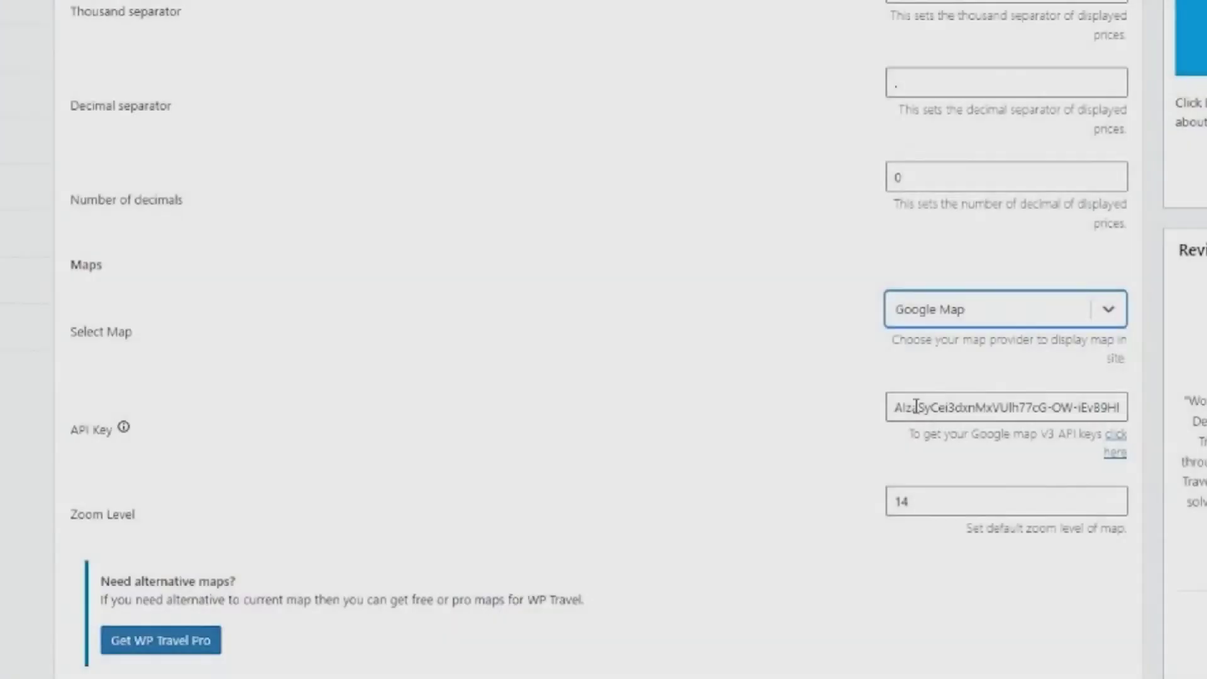
scroll(485, 329, down, 3)
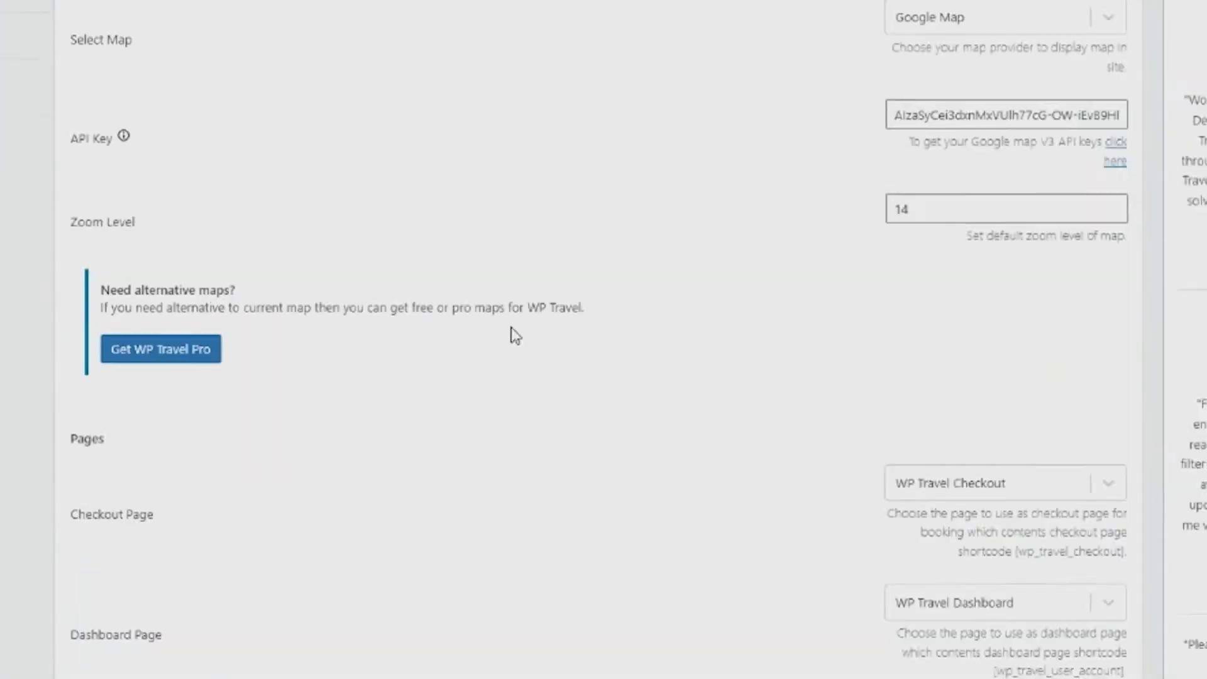
scroll(741, 474, up, 10)
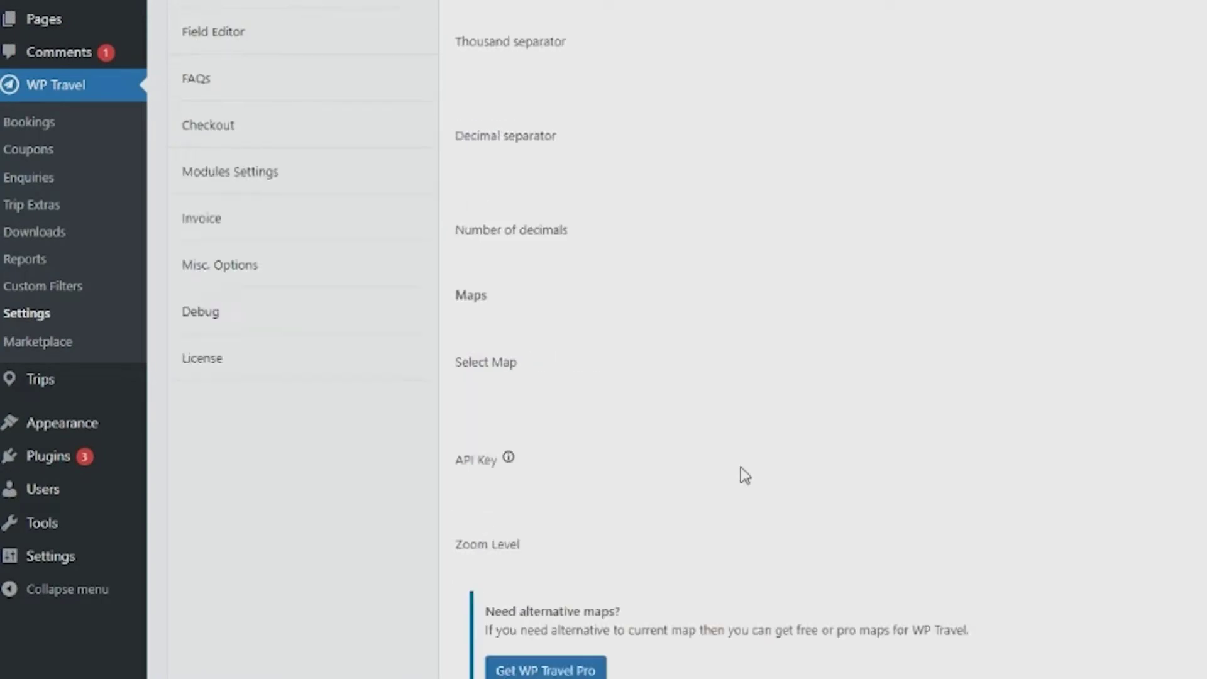
- Set the Sunset Tandem Ride trip's map location to Sea View Road, Block 4 Clifton, Karachi, Pakistan, and view the trip's public page
mouse_move(53, 394)
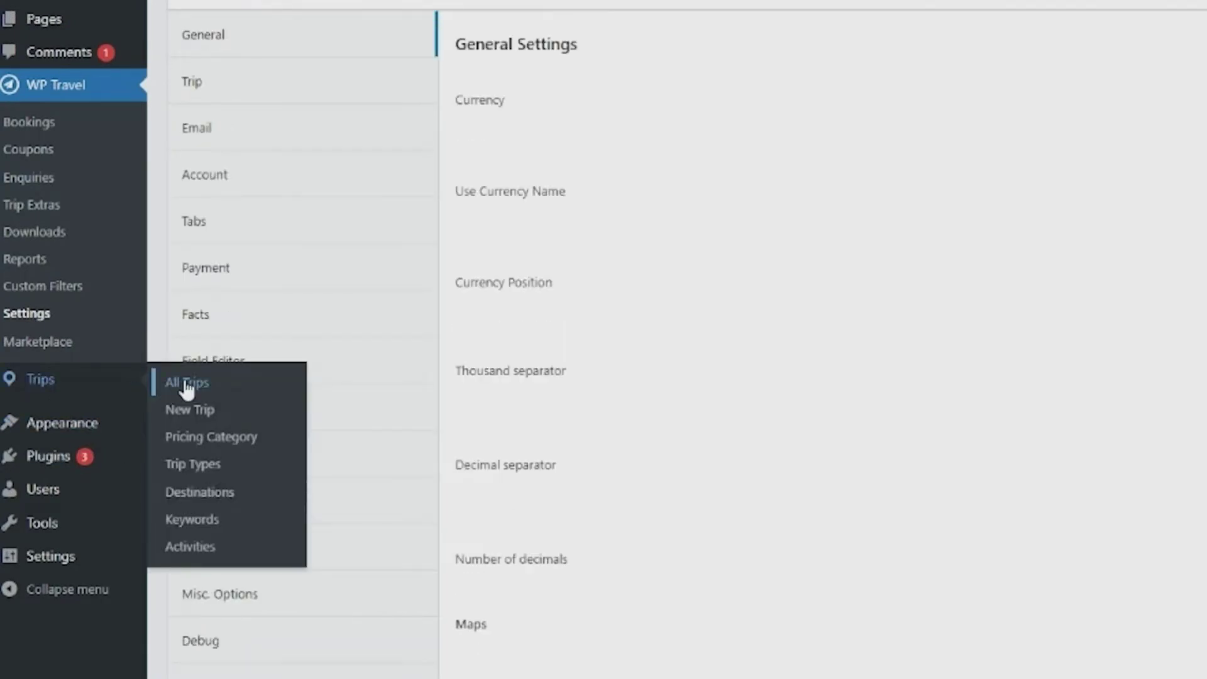
click(182, 381)
click(342, 237)
scroll(321, 274, down, 1)
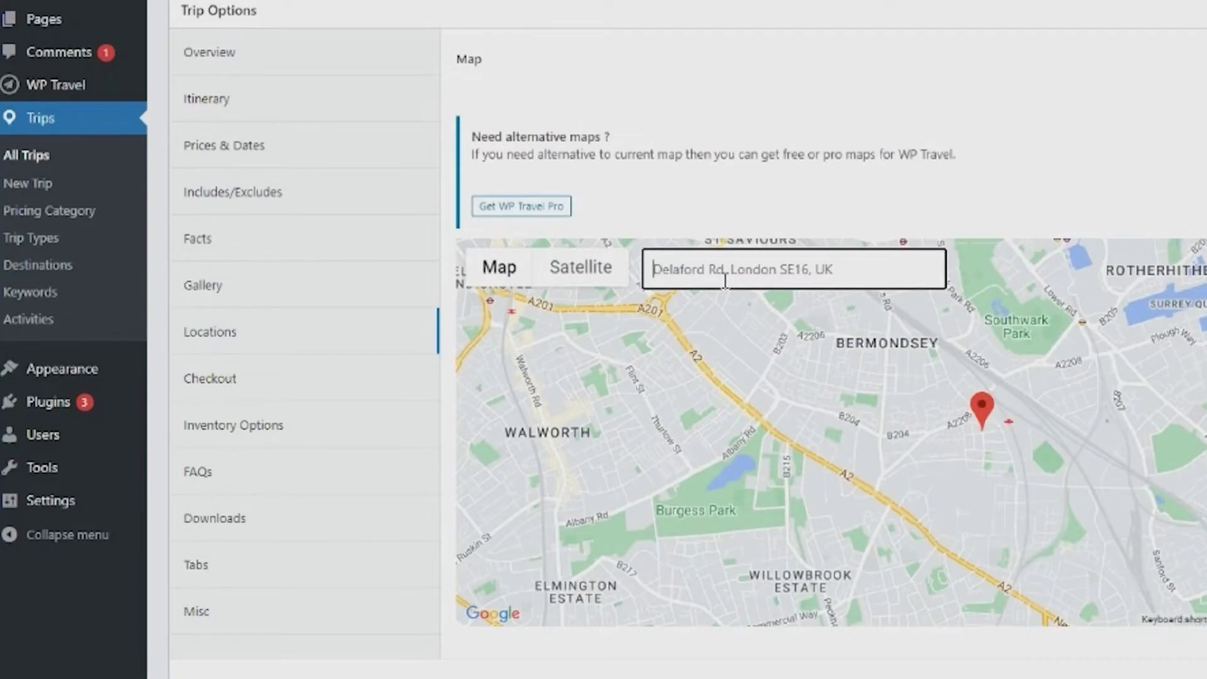
text(Sea)
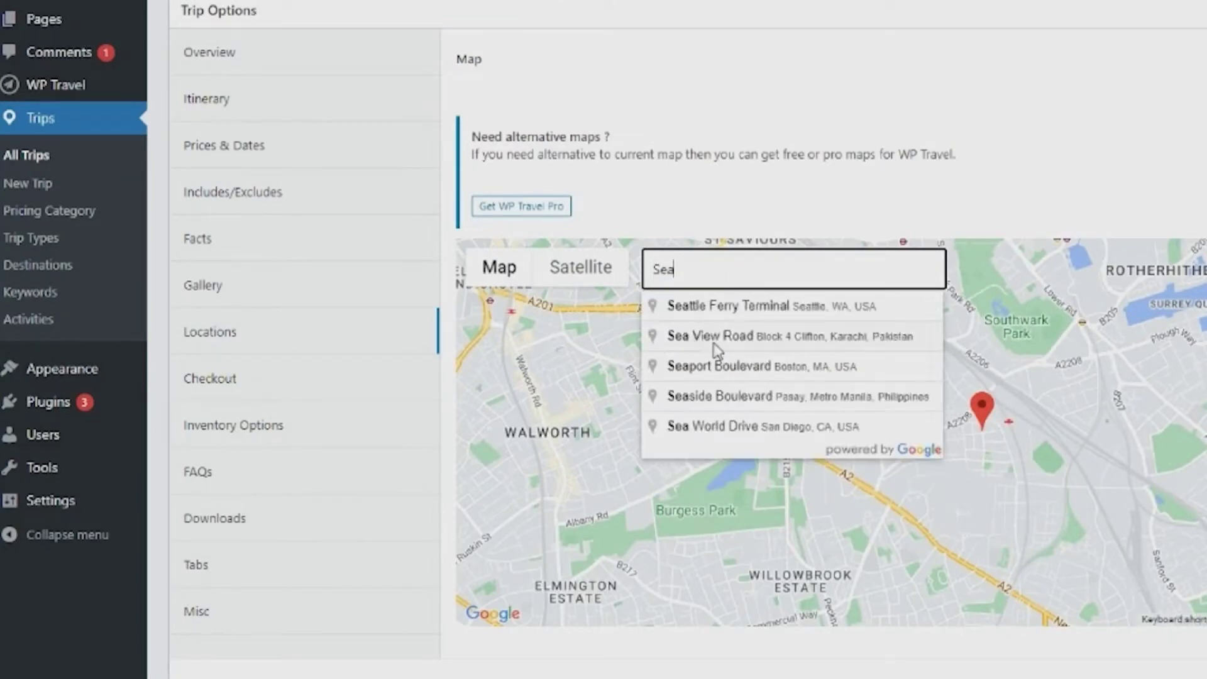
click(709, 342)
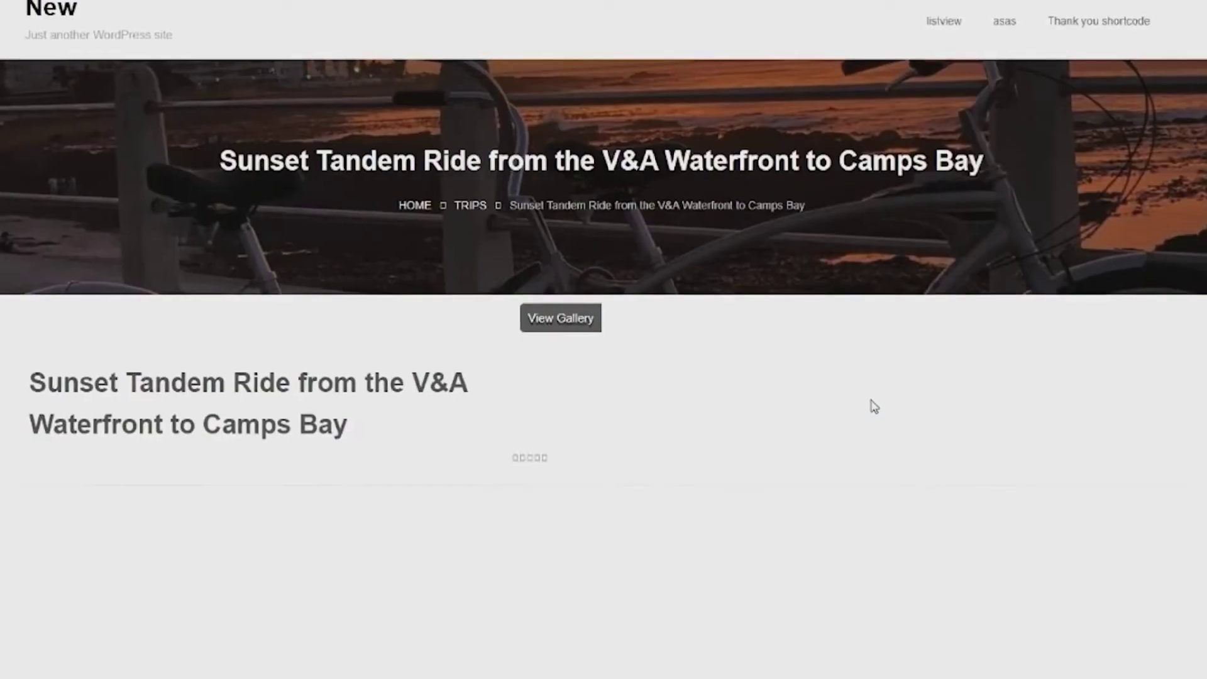
scroll(867, 415, down, 7)
scroll(865, 418, down, 6)
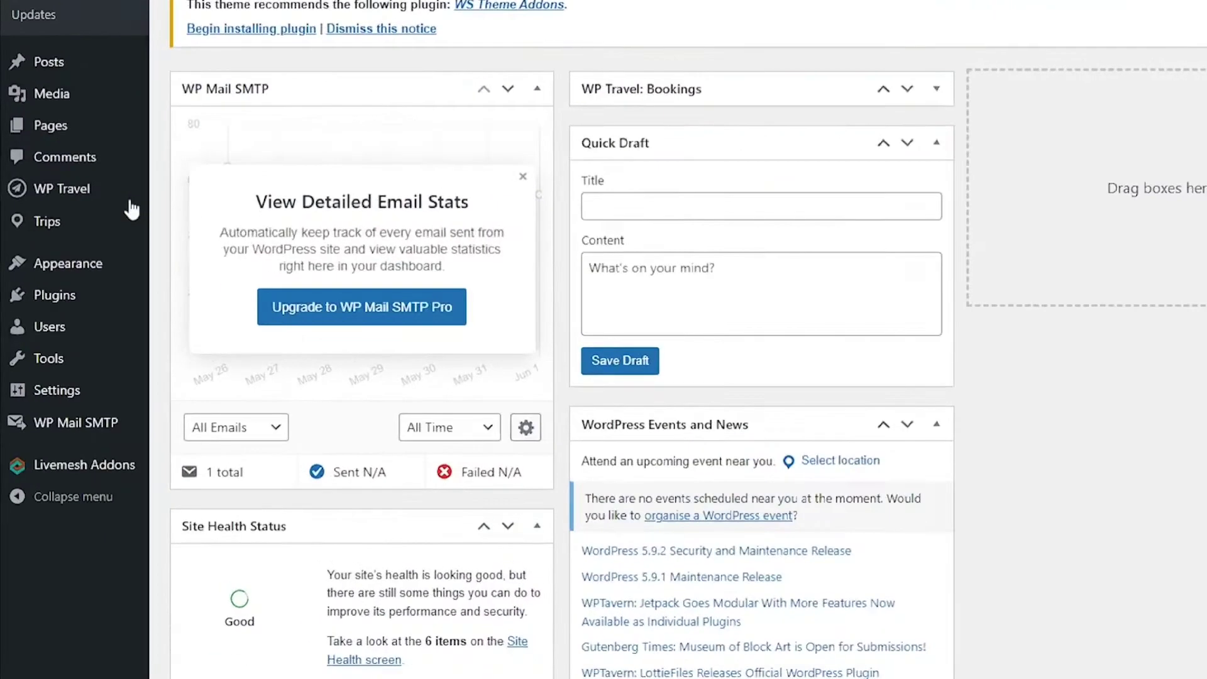
- Set the map provider in WP Travel's general settings to Here Map
mouse_move(25, 208)
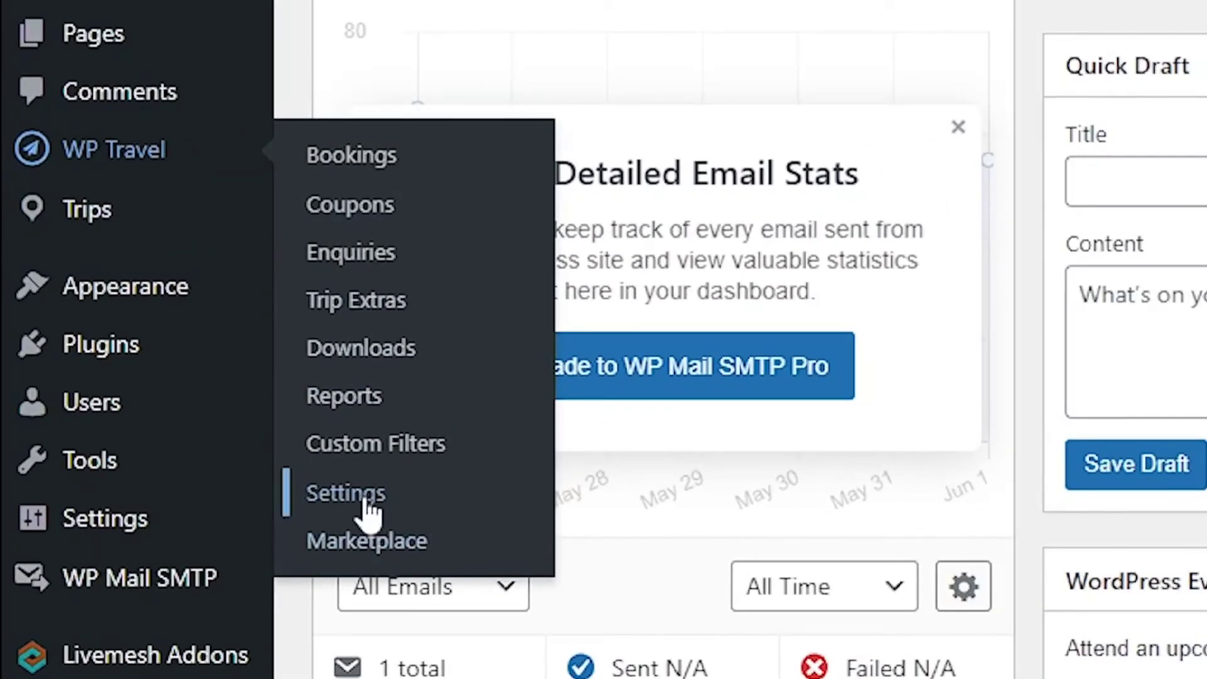
click(376, 495)
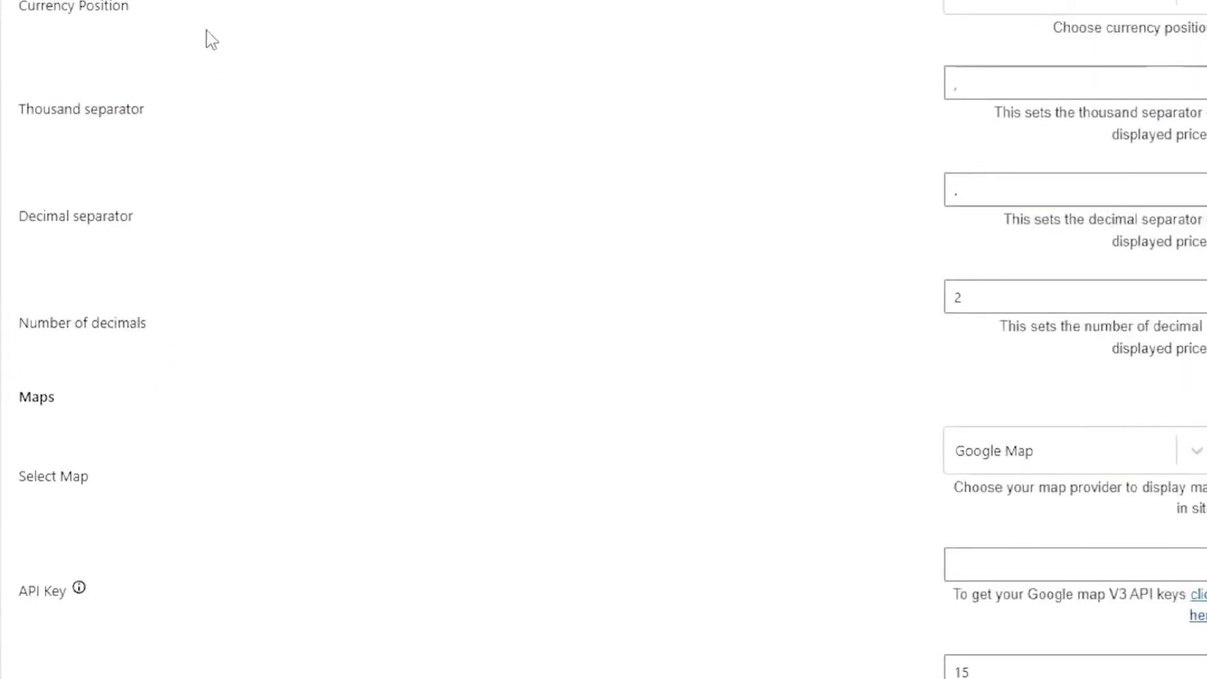
scroll(563, 243, down, 5)
click(1131, 78)
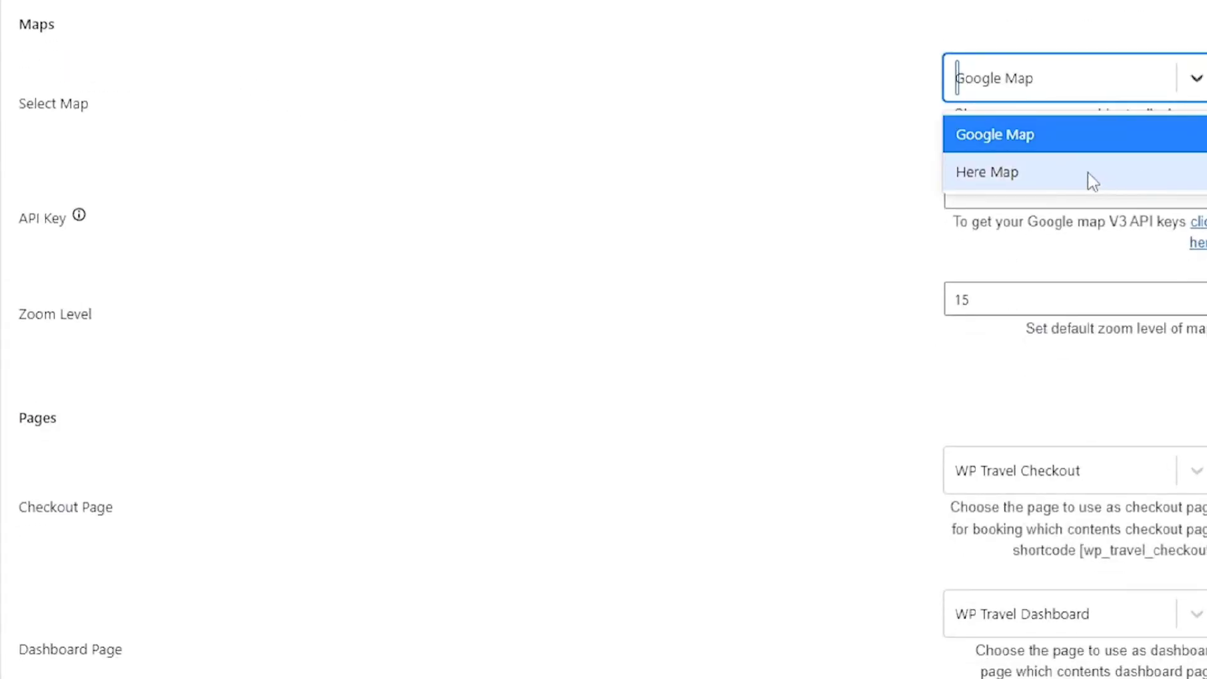
click(1037, 175)
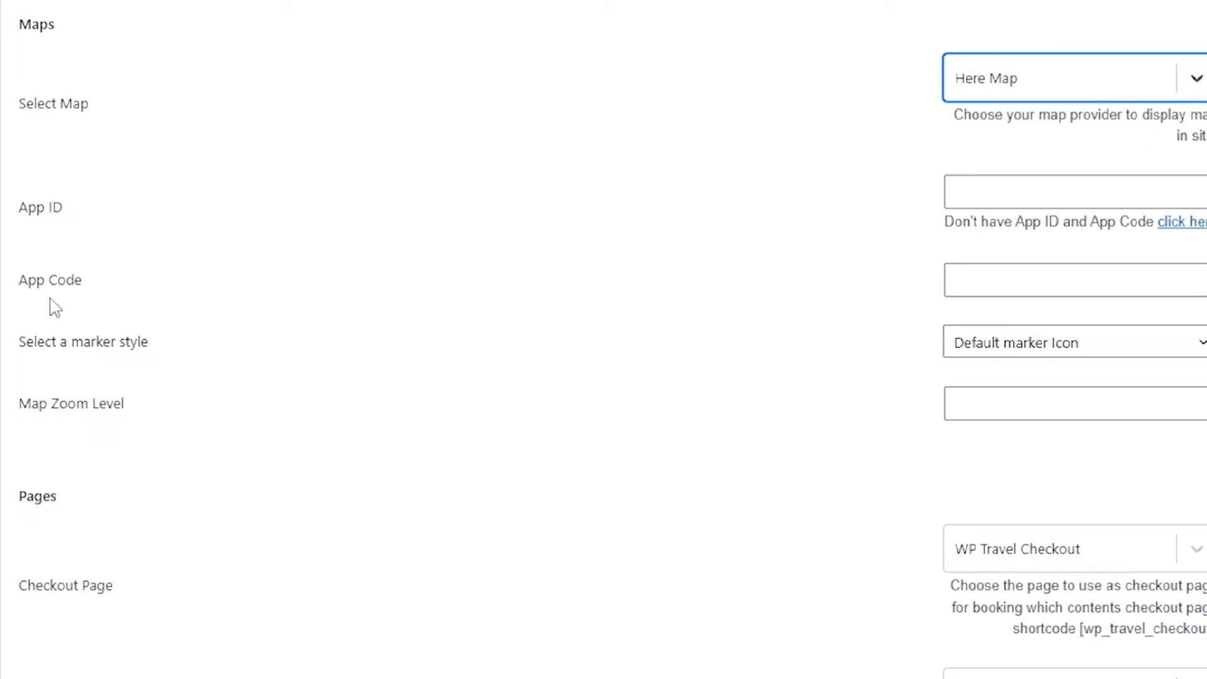
- Set the Here Map marker style to Upload marker icon
drag(13, 354, 161, 360)
click(283, 378)
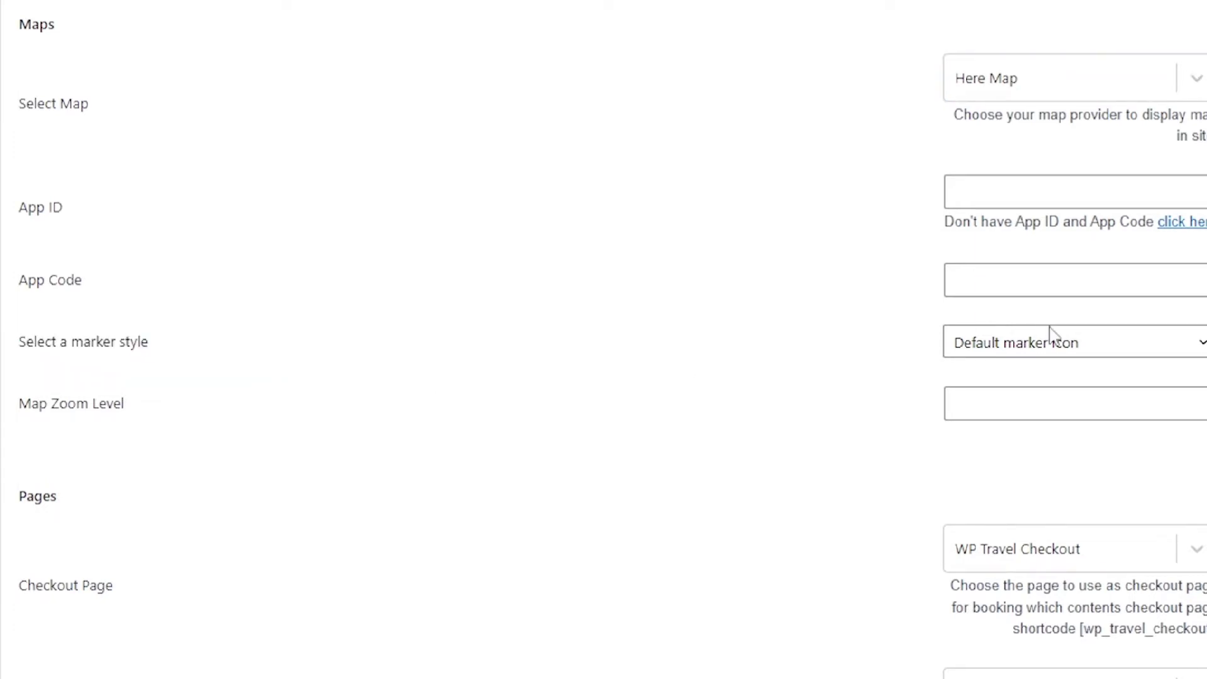
click(1079, 351)
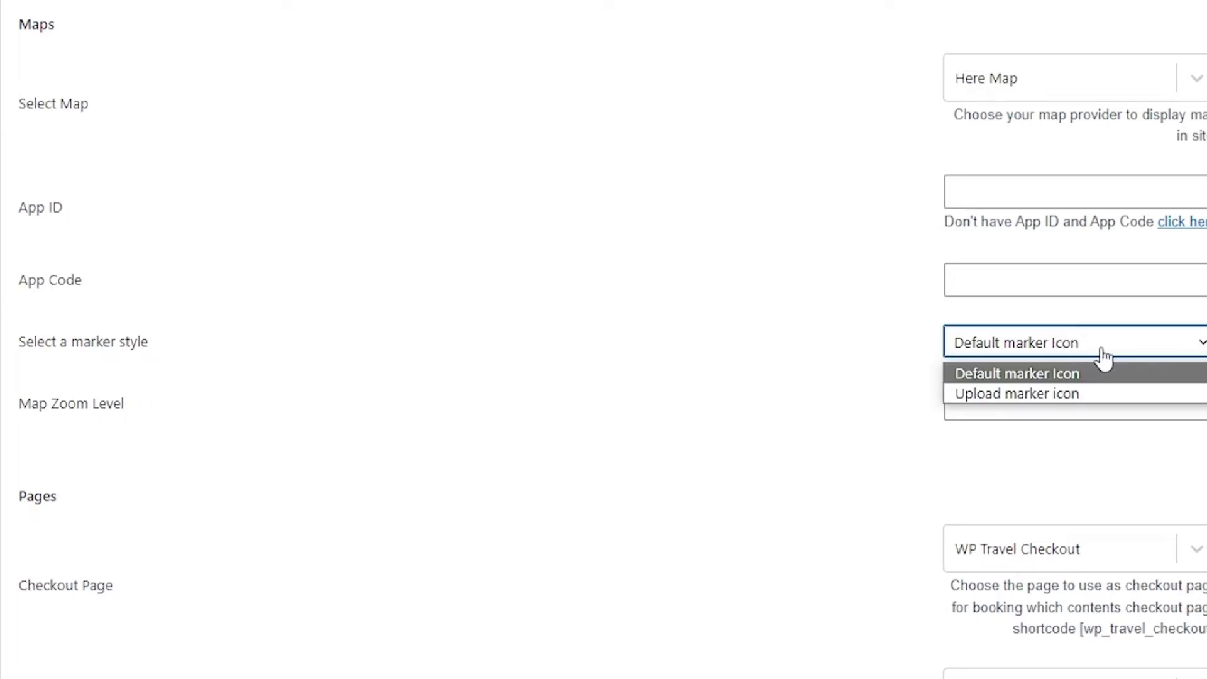
click(1079, 406)
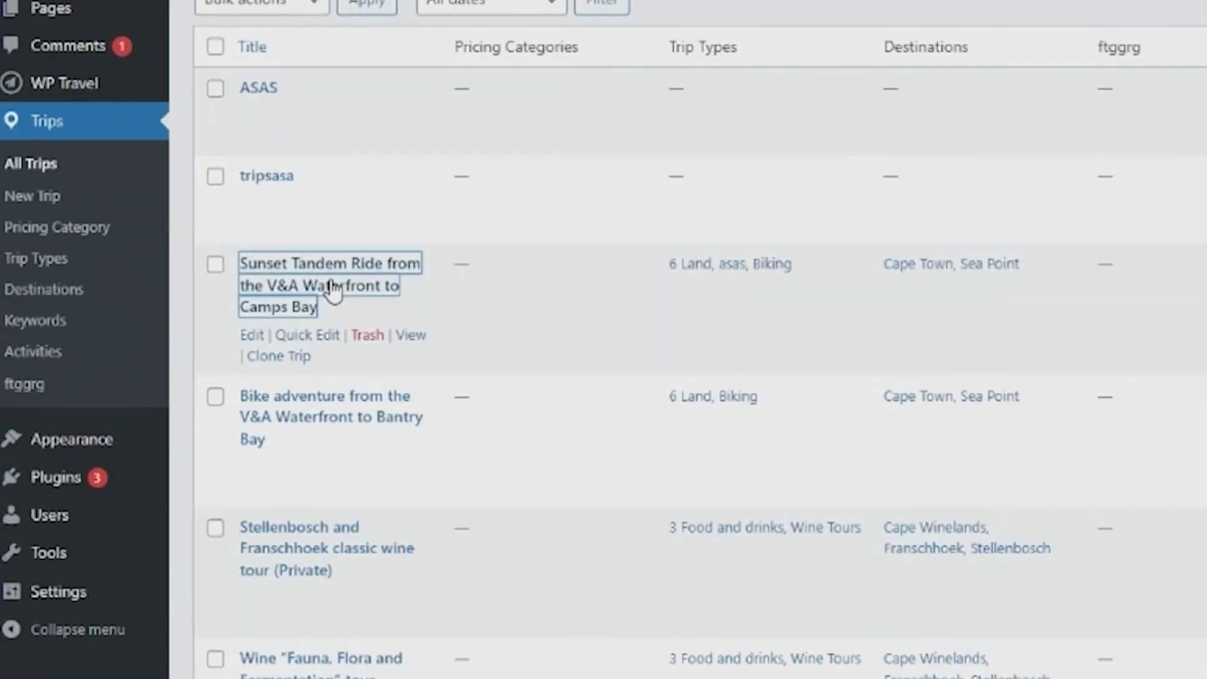
- Open the Sunset Tandem Ride trip and set its HERE map location to Southsea, England, United Kingdom
click(332, 291)
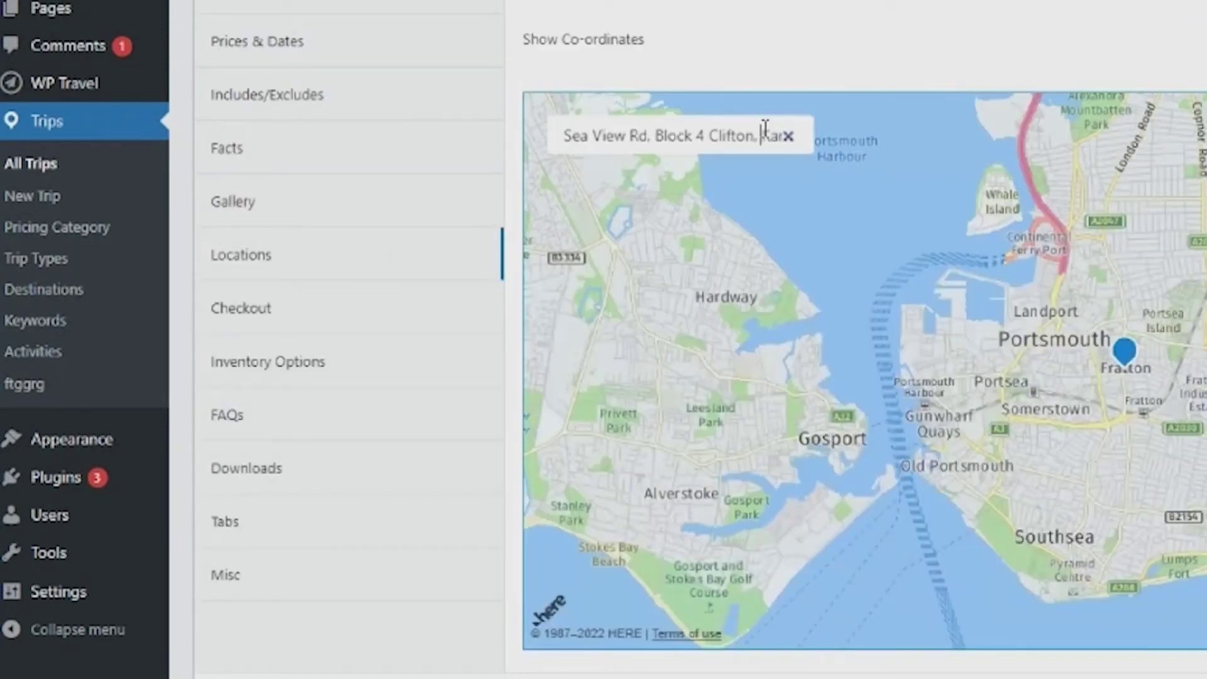
triple_click(764, 129)
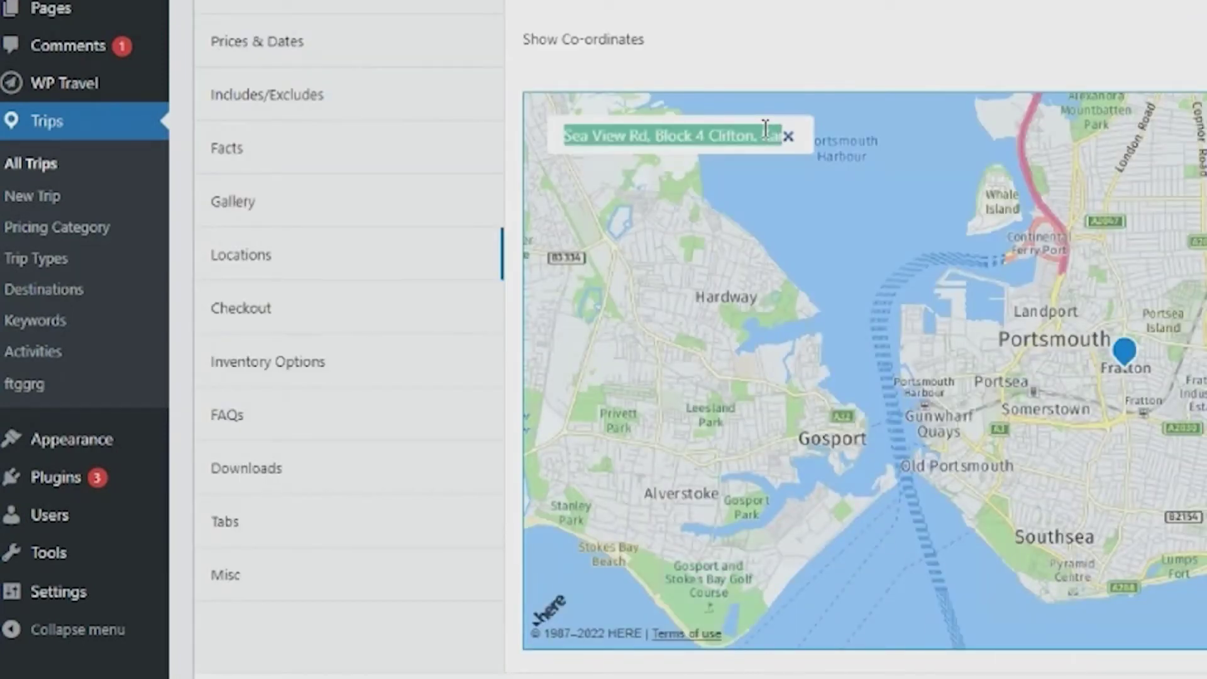
text(Sea)
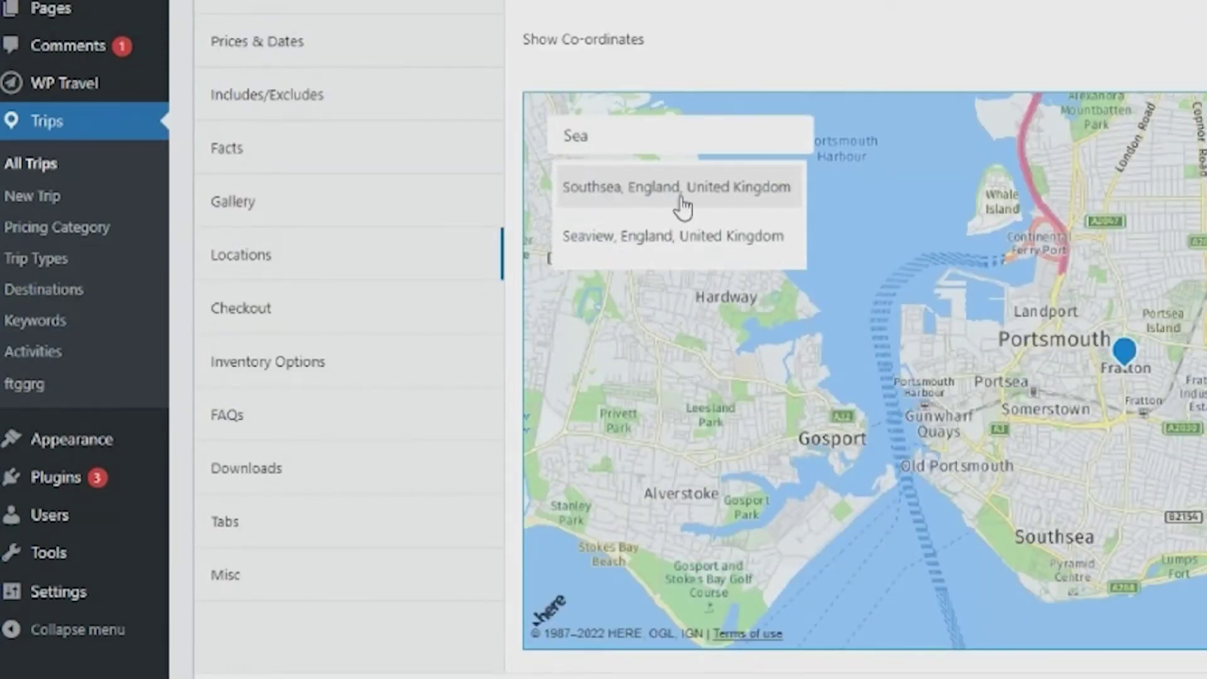
click(683, 187)
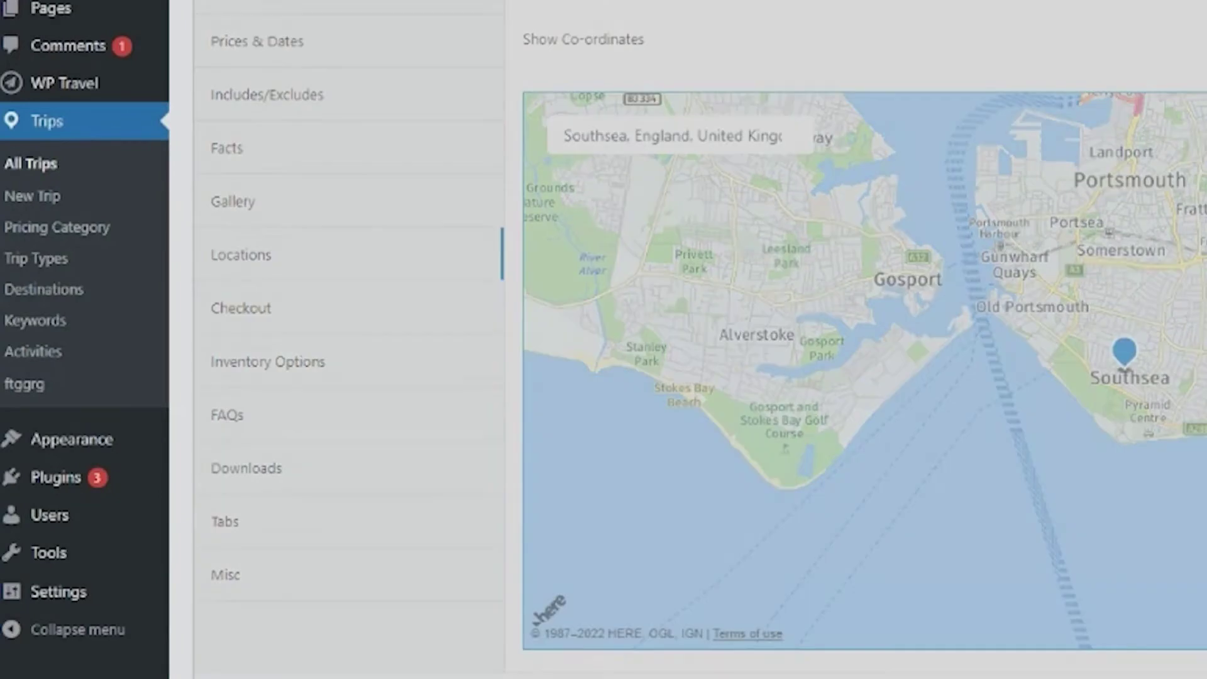
scroll(1105, 588, up, 1)
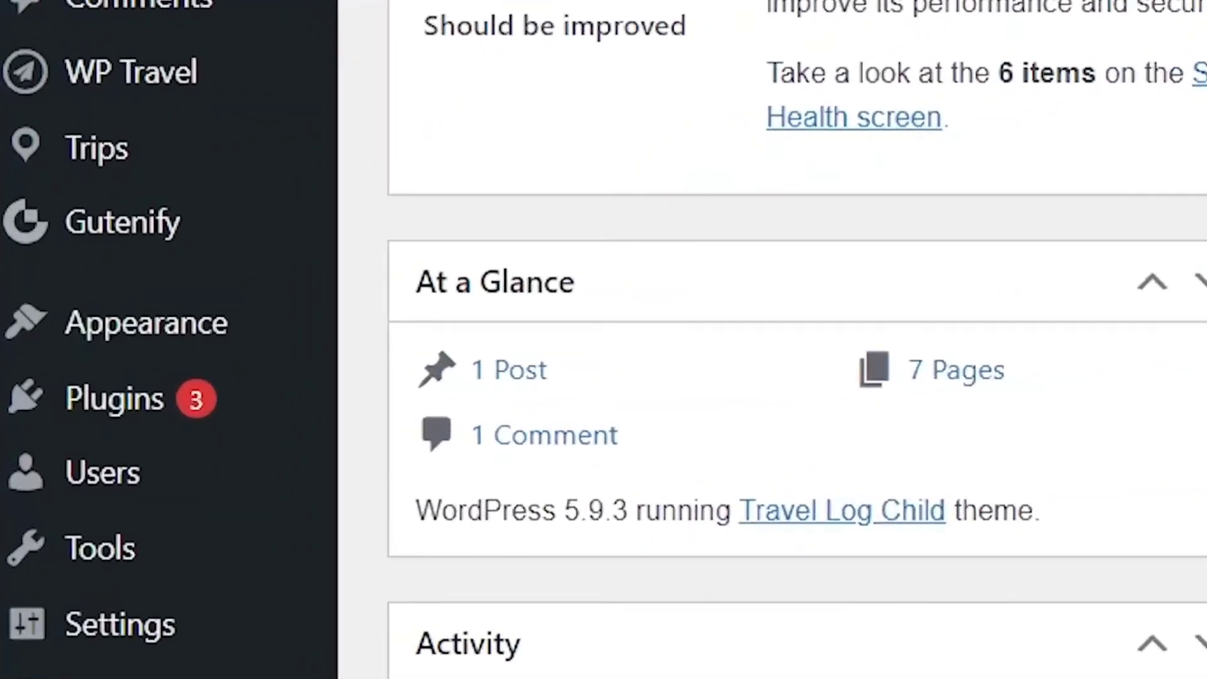
- Search the add-new-plugin page for WP Travel MapQuest, then install and activate that plugin
mouse_move(44, 437)
mouse_move(113, 399)
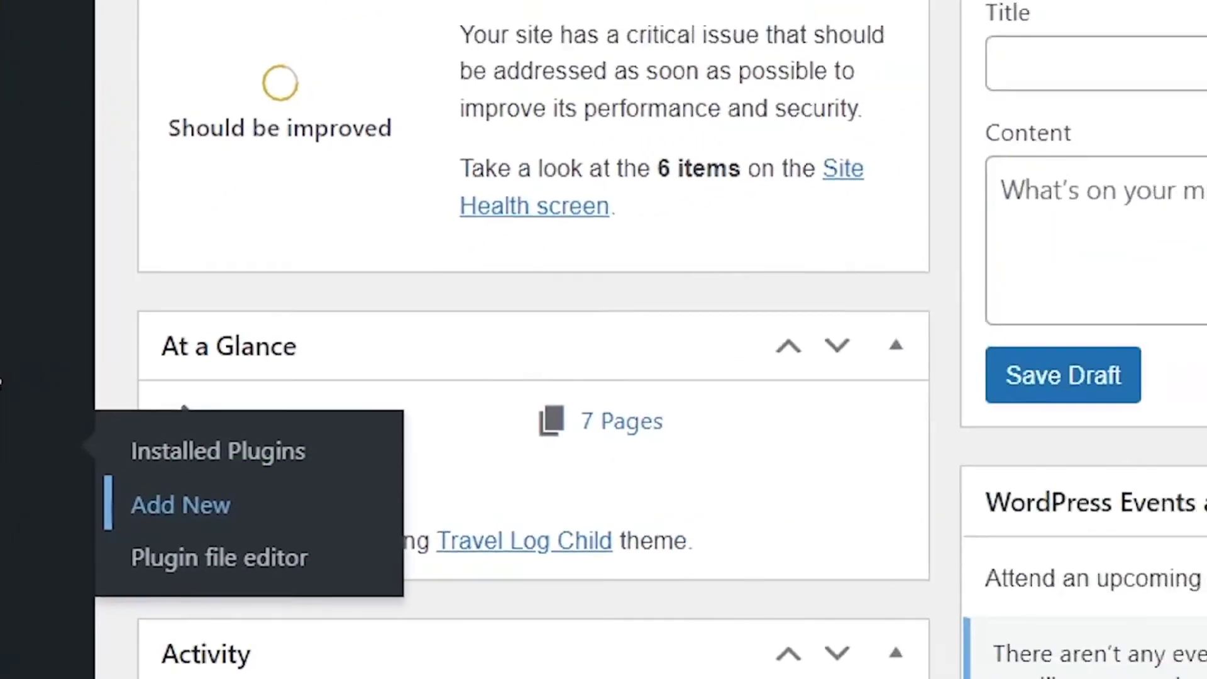
click(441, 466)
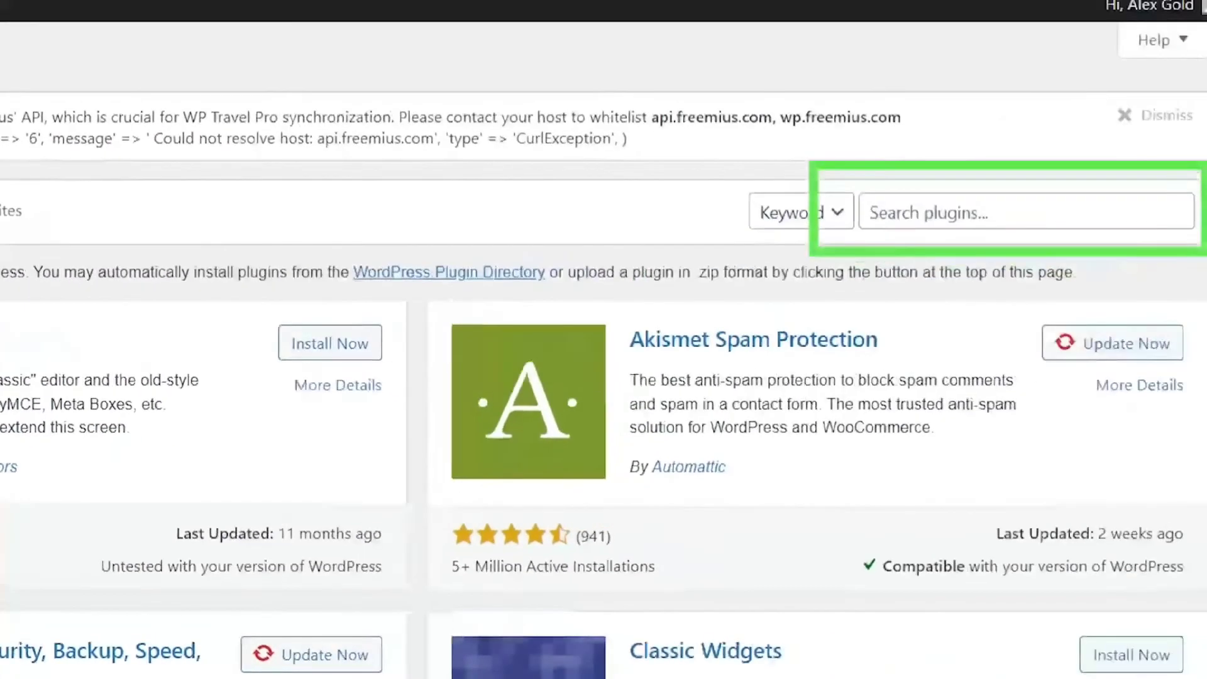
click(1026, 212)
text(WP Travel MapQuest)
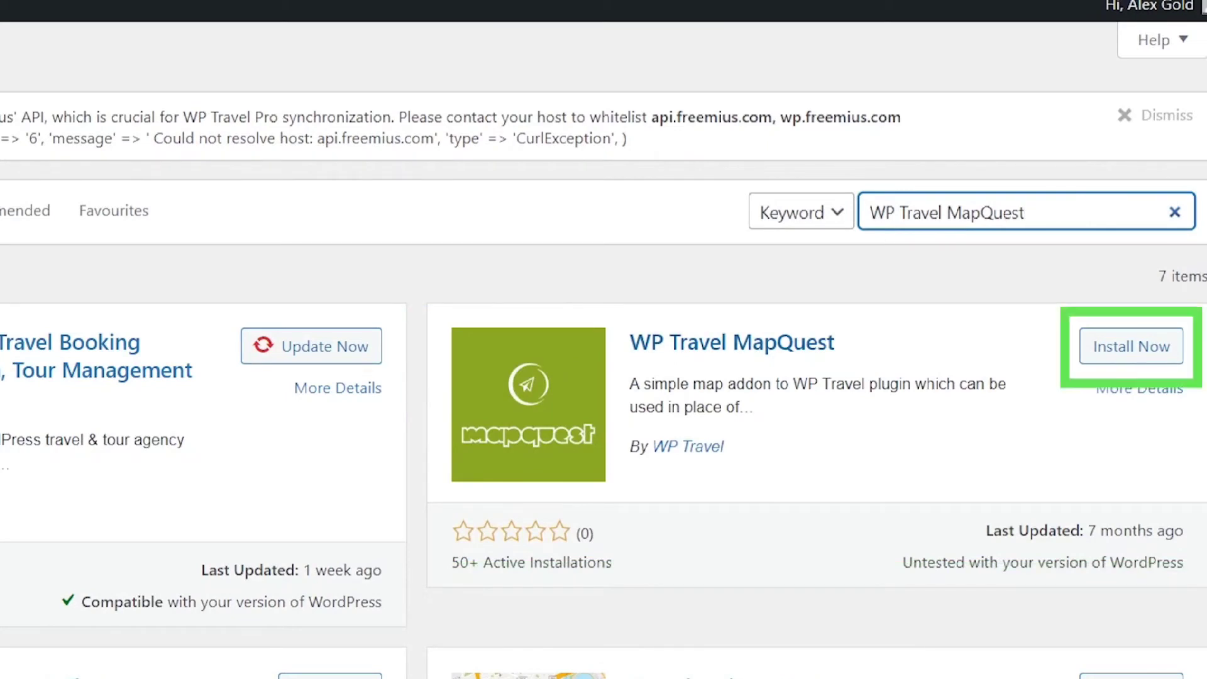
click(1131, 346)
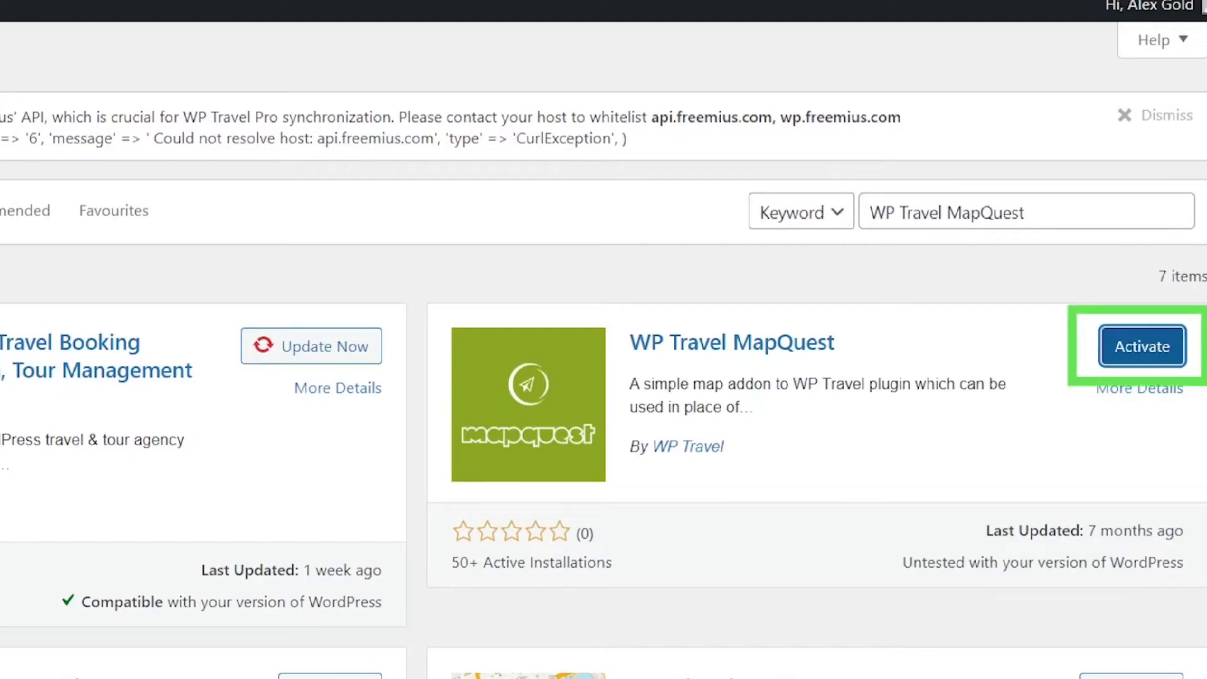
click(1143, 346)
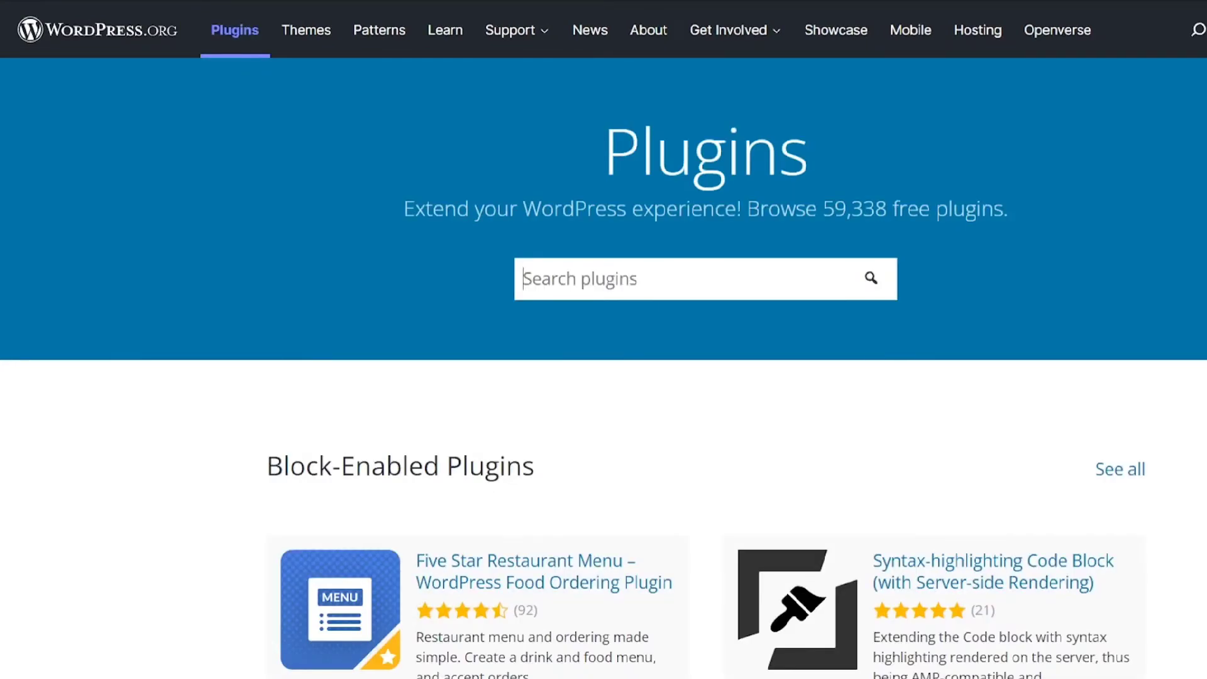
- Search the WordPress.org plugin directory for WP Travel MapQuest and download the plugin's zip file
text(WP Travel MapQuest)
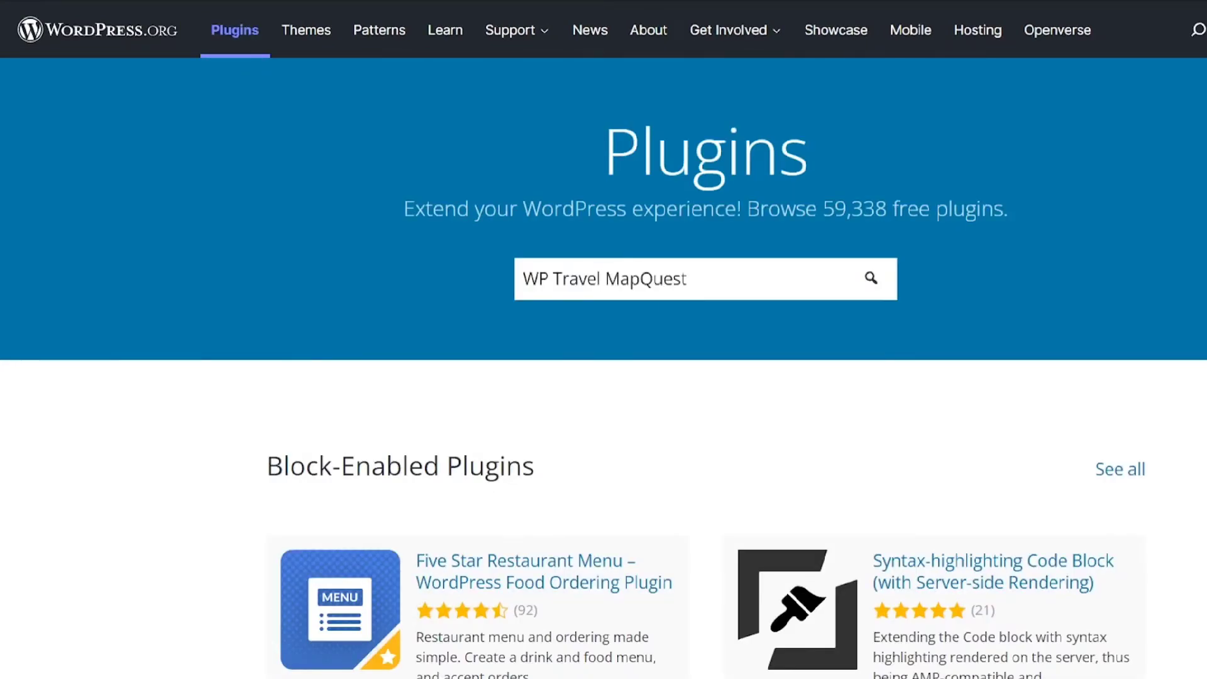
click(871, 278)
key(Return)
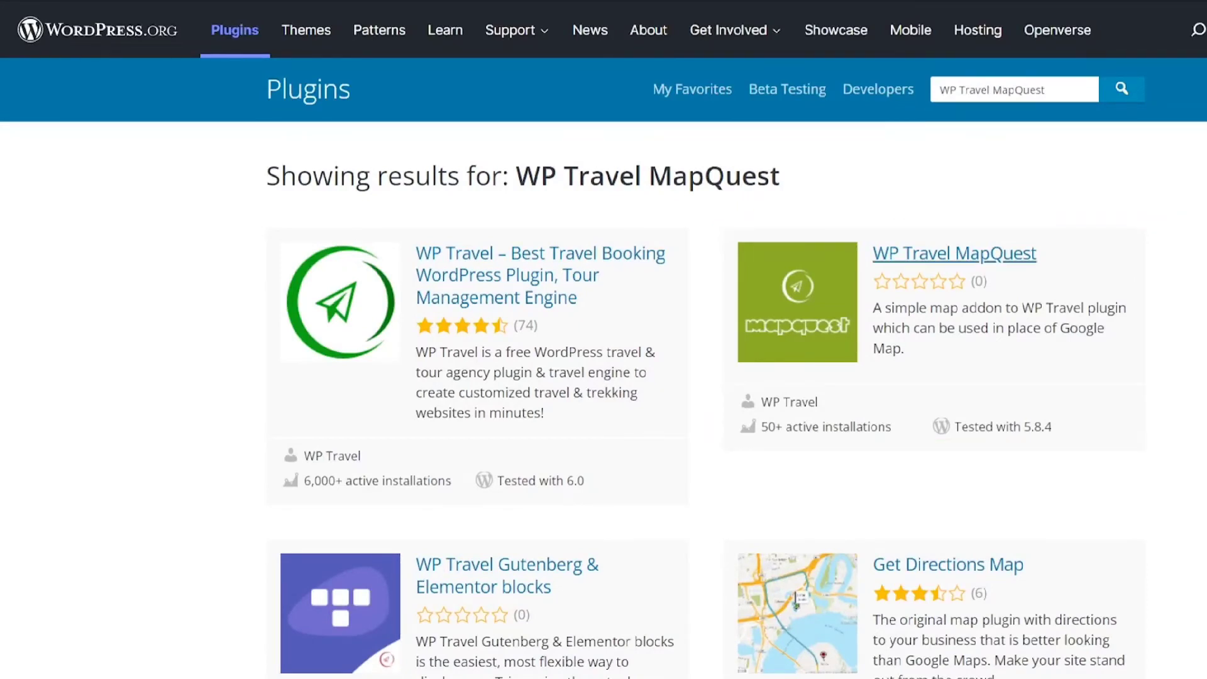
click(955, 253)
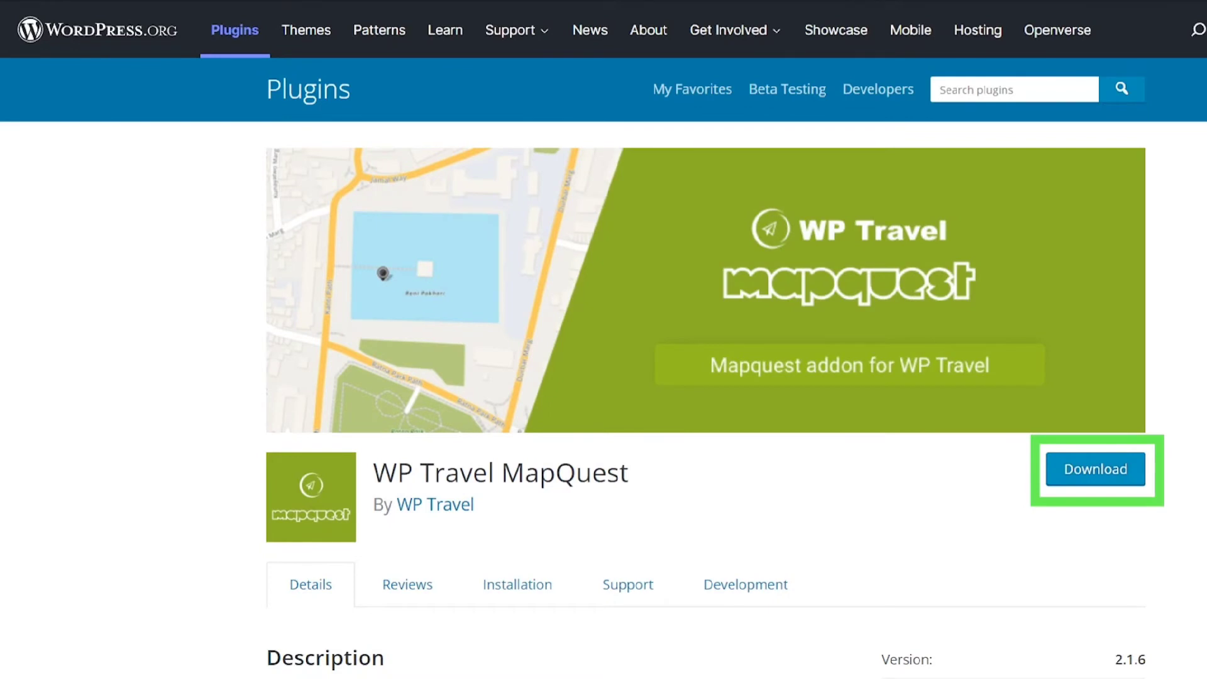
click(1095, 470)
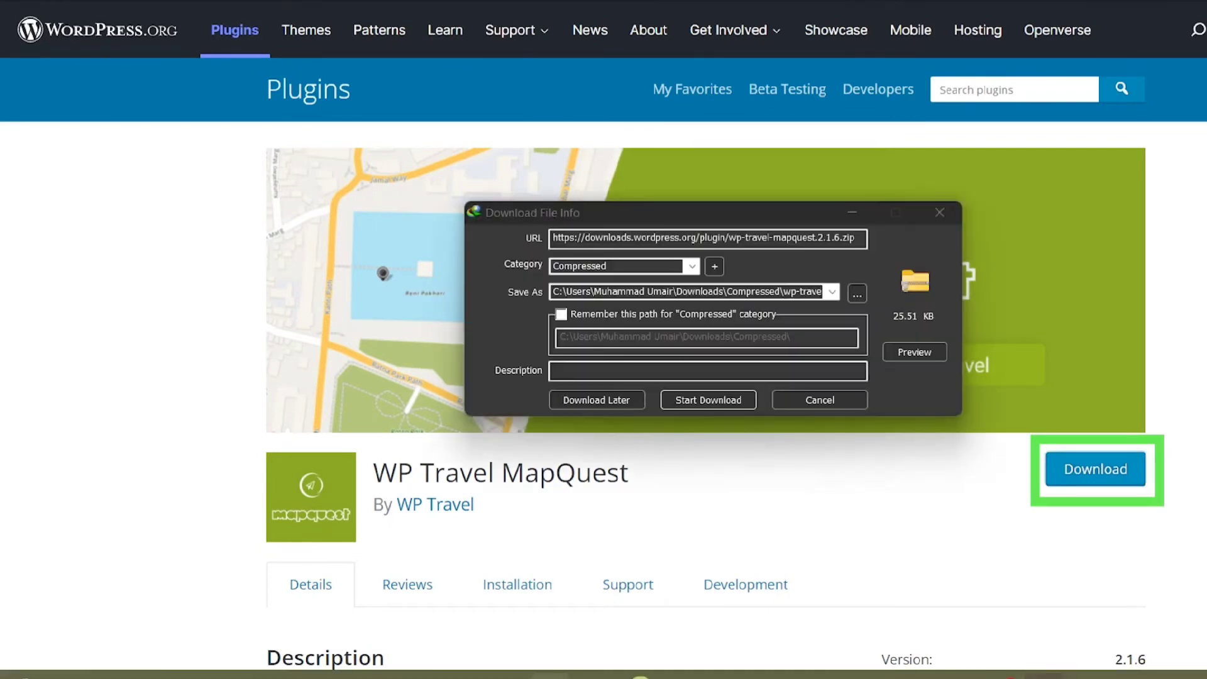
click(708, 400)
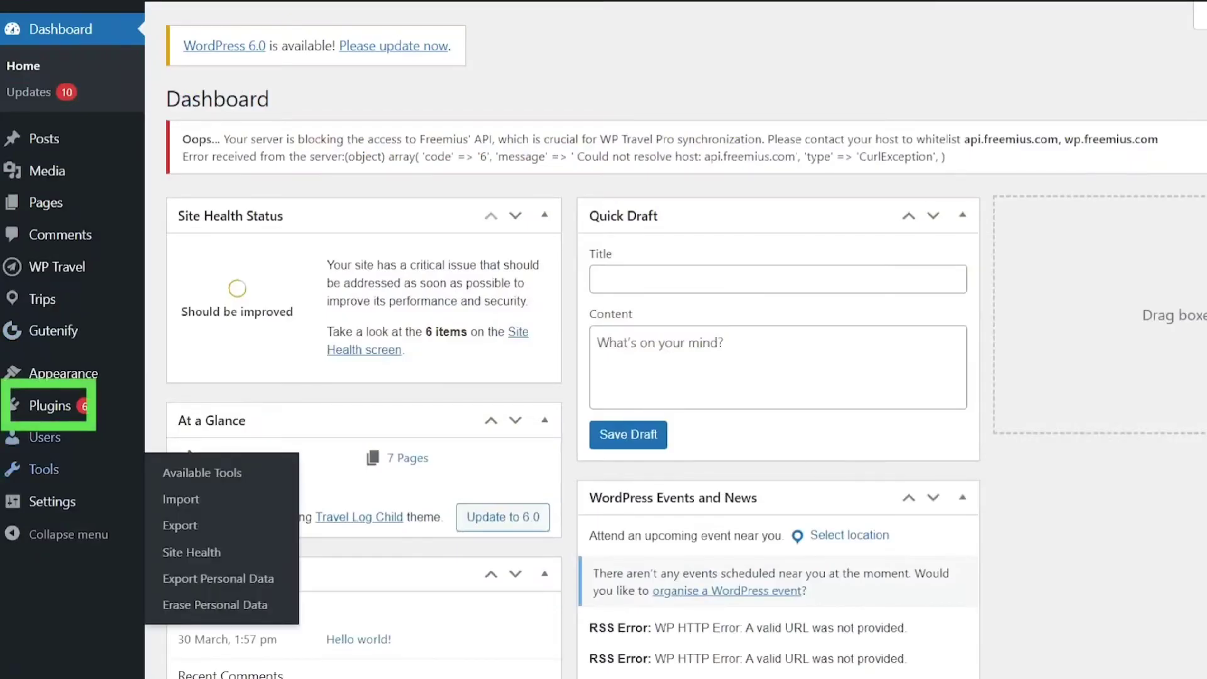
- On the site's add-new-plugin page, choose the downloaded WP Travel MapQuest zip file for upload
mouse_move(49, 406)
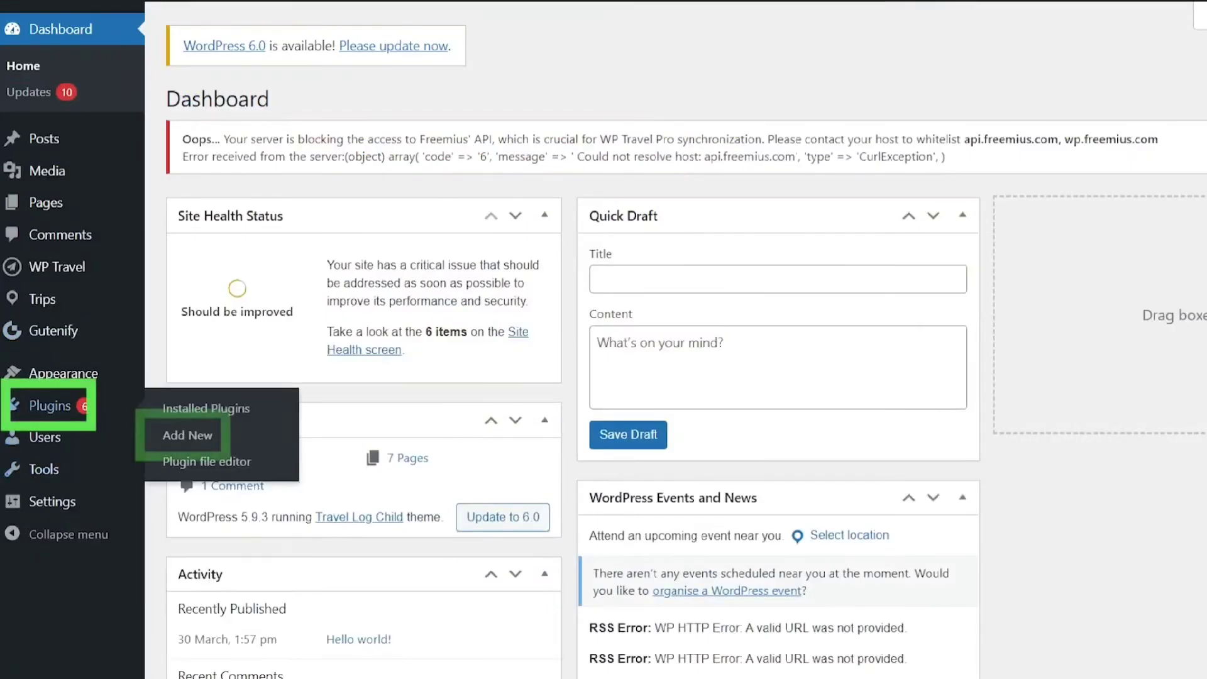
click(187, 435)
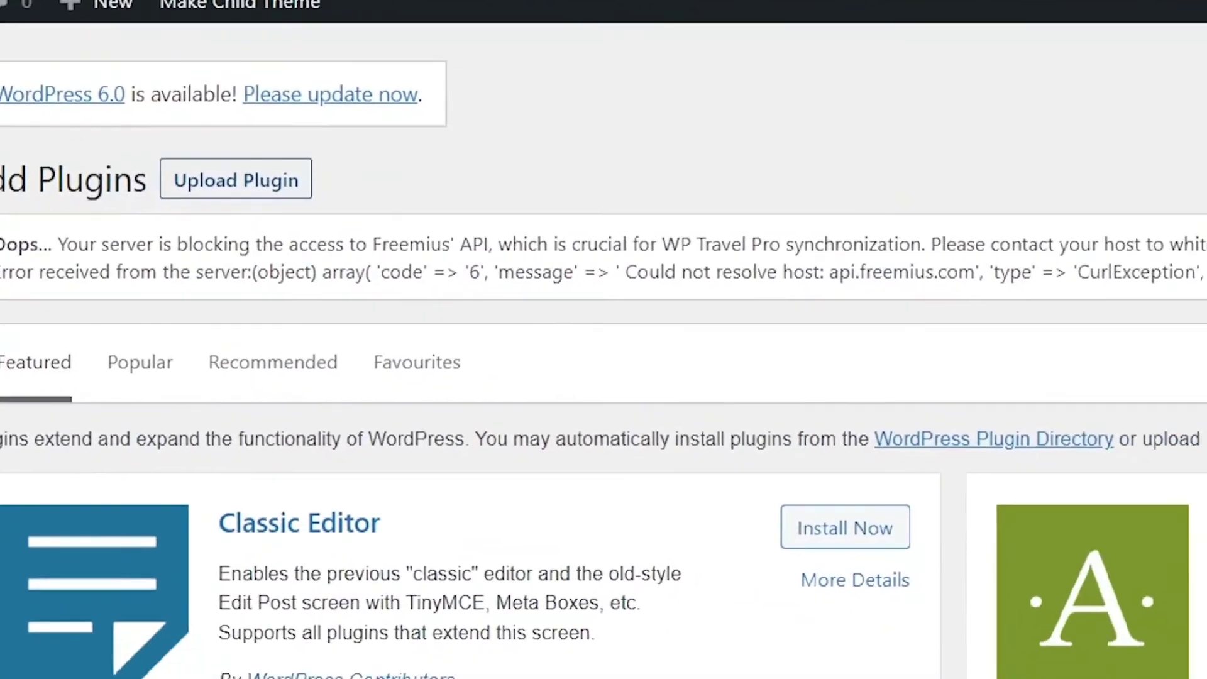
click(235, 180)
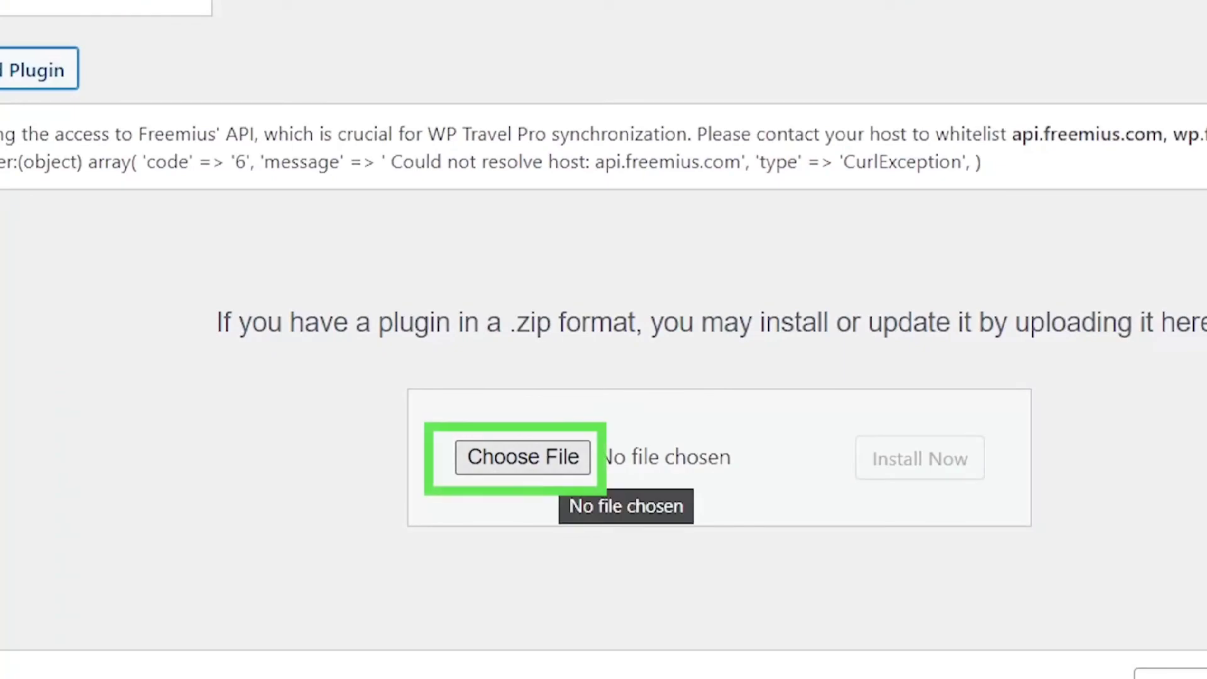
click(550, 459)
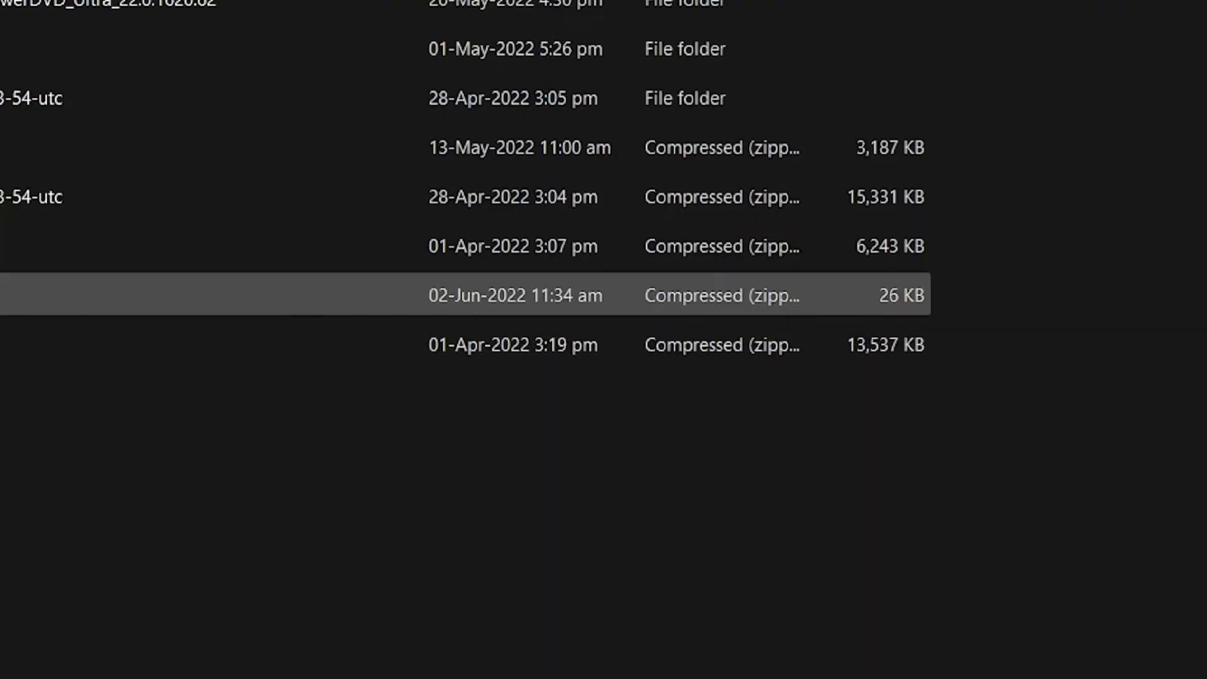
click(63, 294)
key(Return)
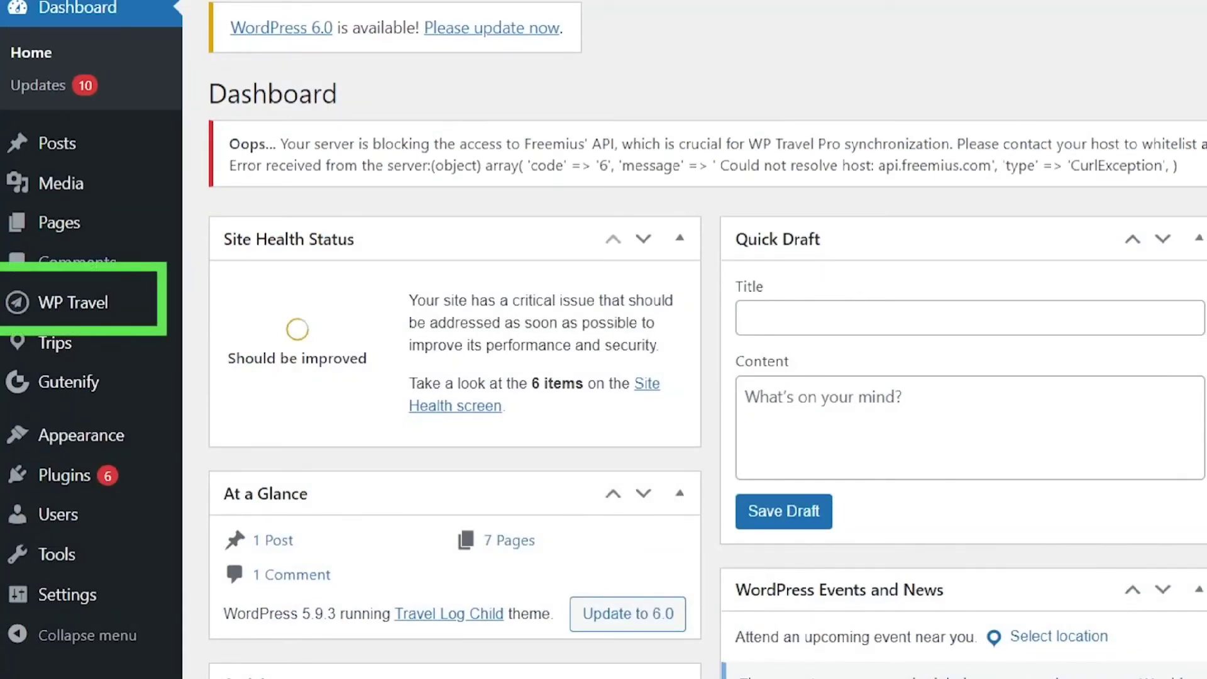
- In WP Travel's general settings, select MapQuest as the map provider
mouse_move(73, 303)
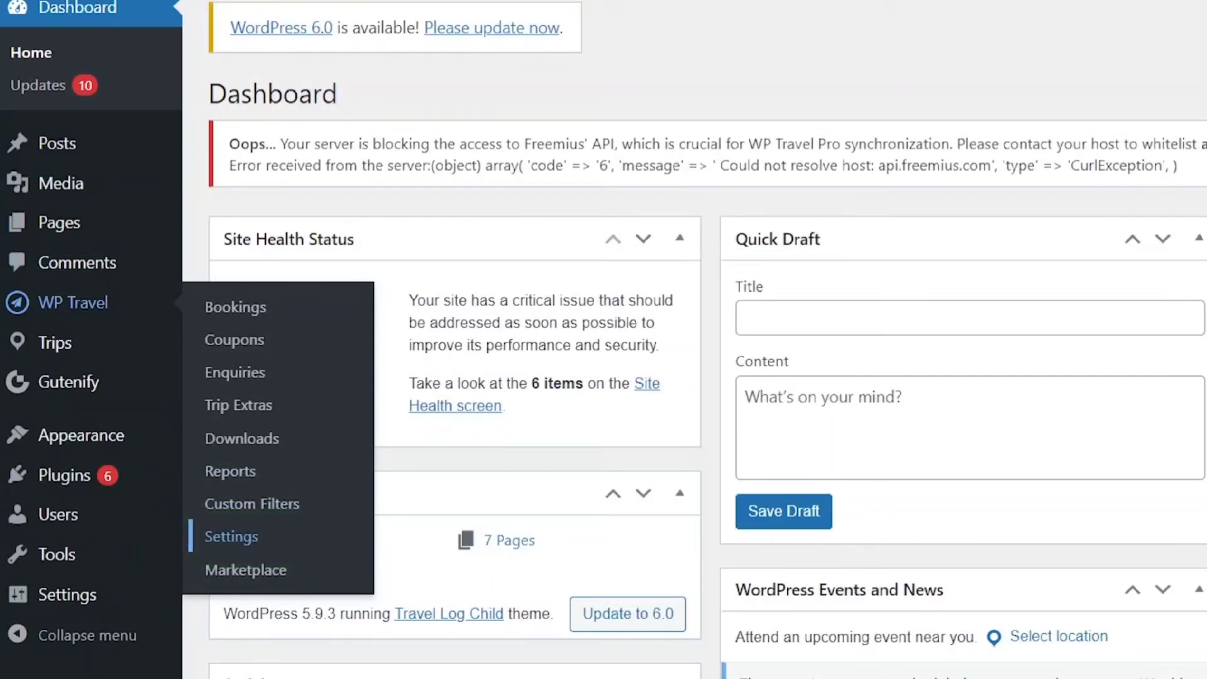
click(232, 537)
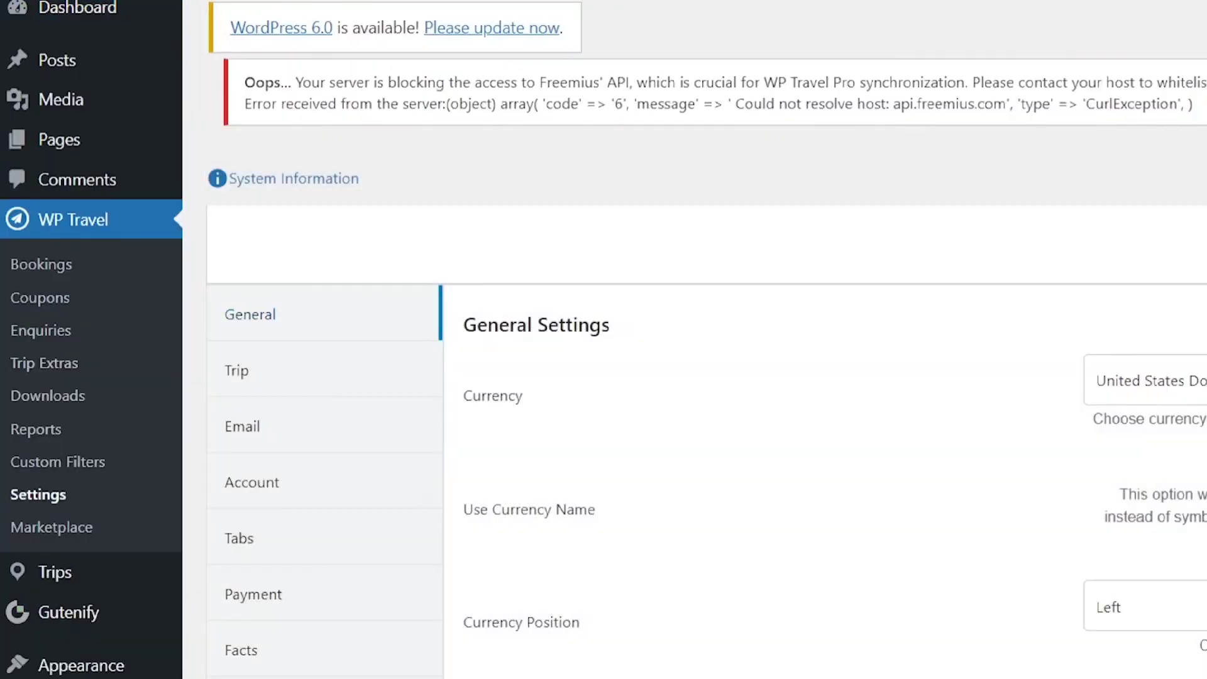
scroll(704, 415, down, 4)
scroll(691, 377, down, 4)
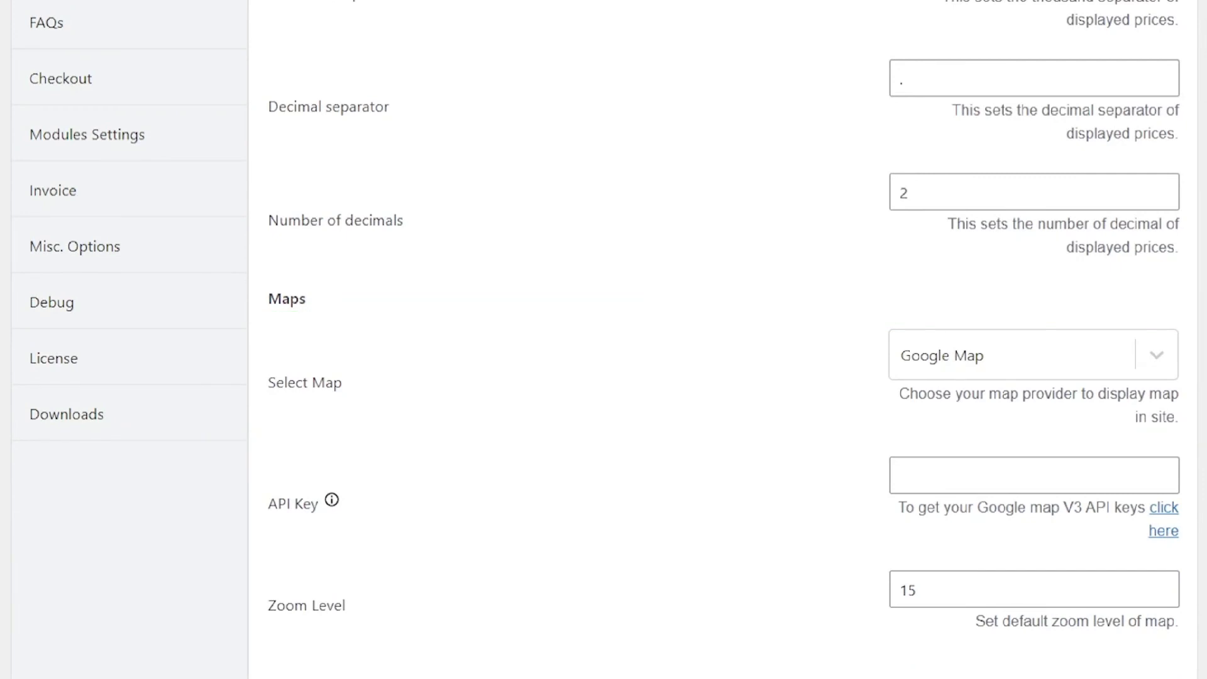
click(1157, 356)
click(1094, 454)
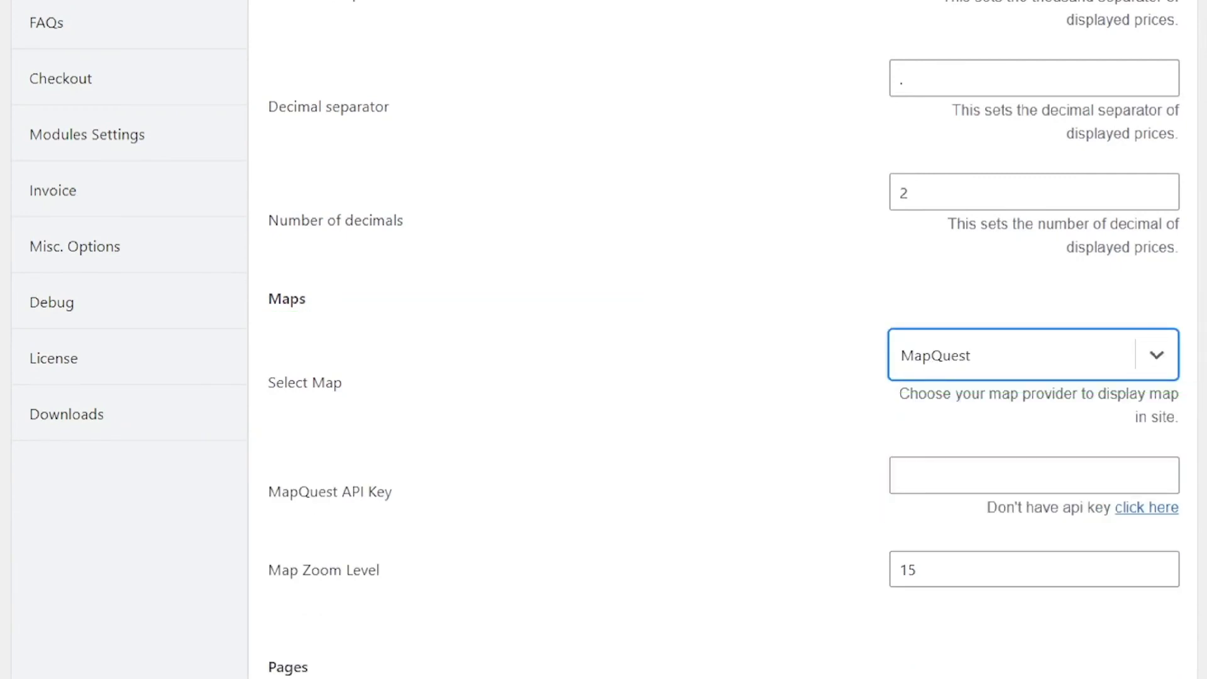
scroll(604, 340, down, 2)
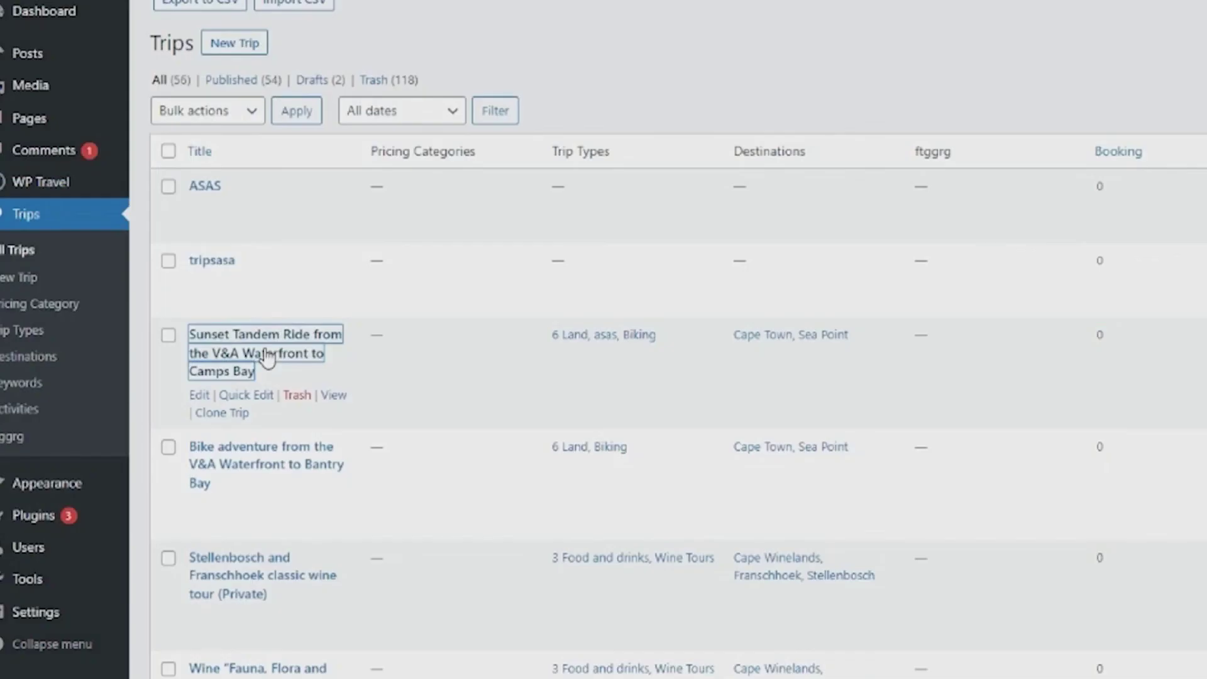
- Set the Sunset Tandem Ride trip's map location to Southsea, England, United Kingdom, and check the map on the trip's public page
click(268, 358)
scroll(709, 484, down, 5)
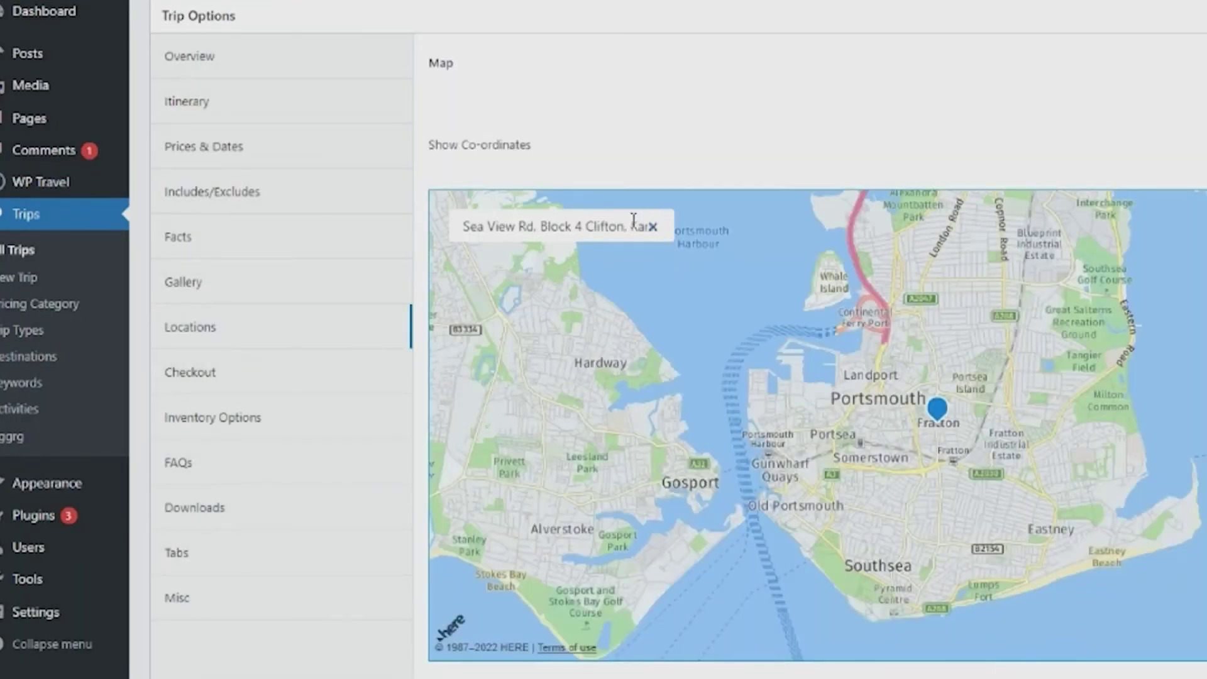
triple_click(634, 219)
text(Sea)
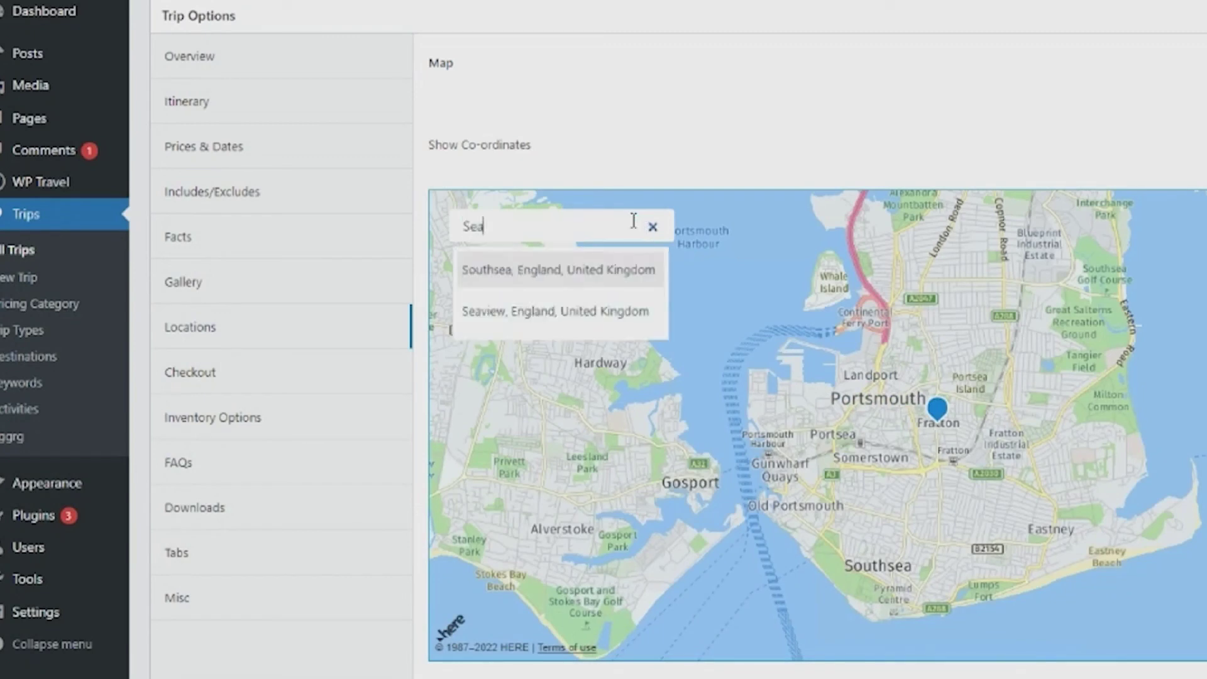
click(558, 283)
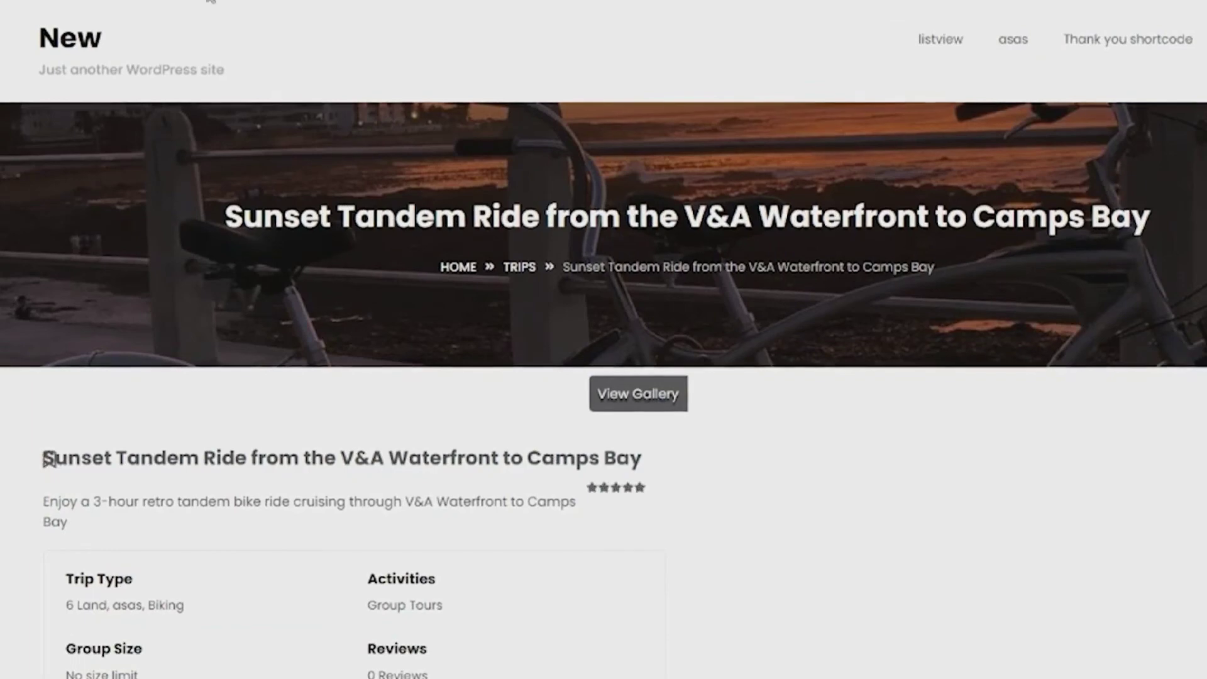
scroll(667, 475, down, 4)
scroll(665, 474, down, 4)
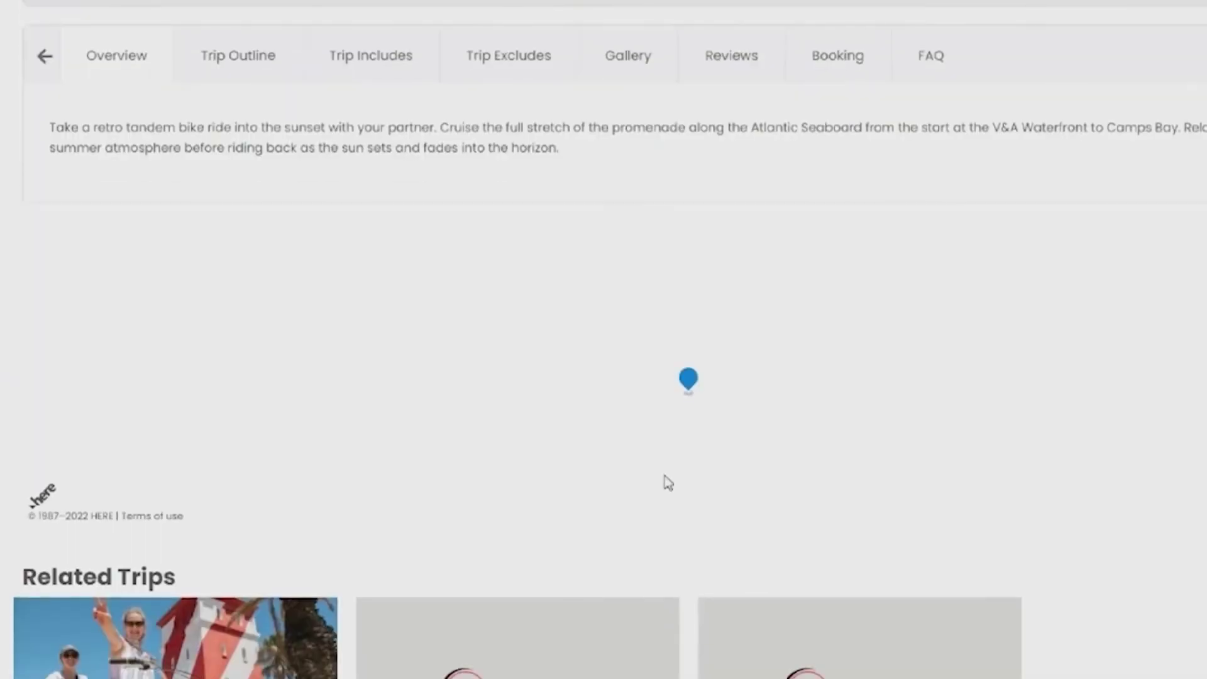